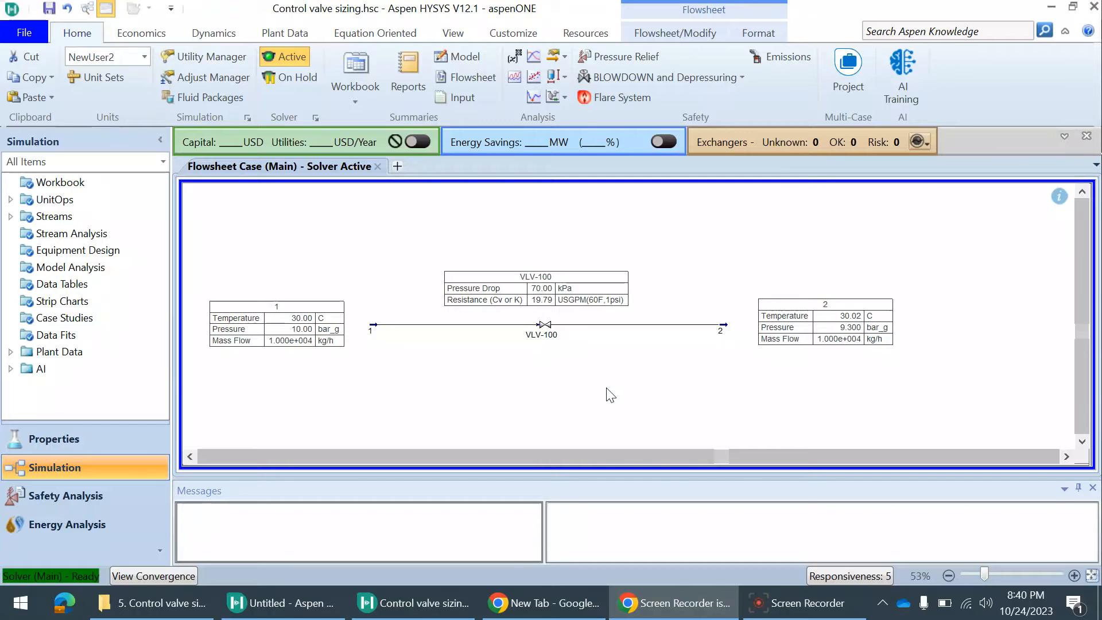
# Examine the valve and stream data tables on the finished control valve sizing flowsheet.
pyautogui.scroll(-1, 659, 378)
pyautogui.scroll(1, 447, 356)
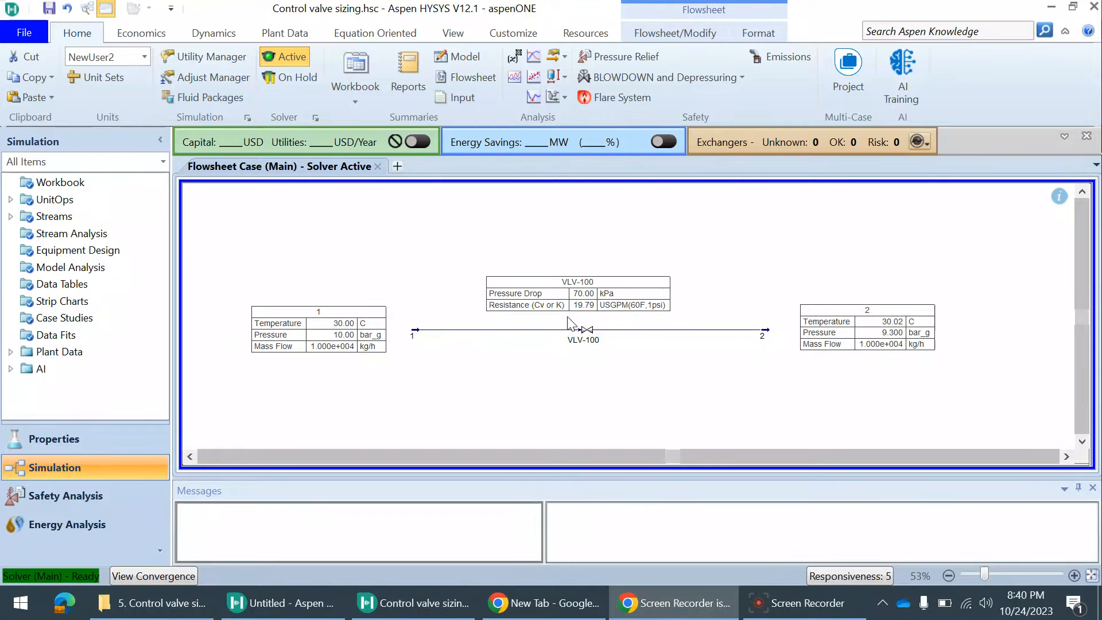
pyautogui.scroll(1, 574, 321)
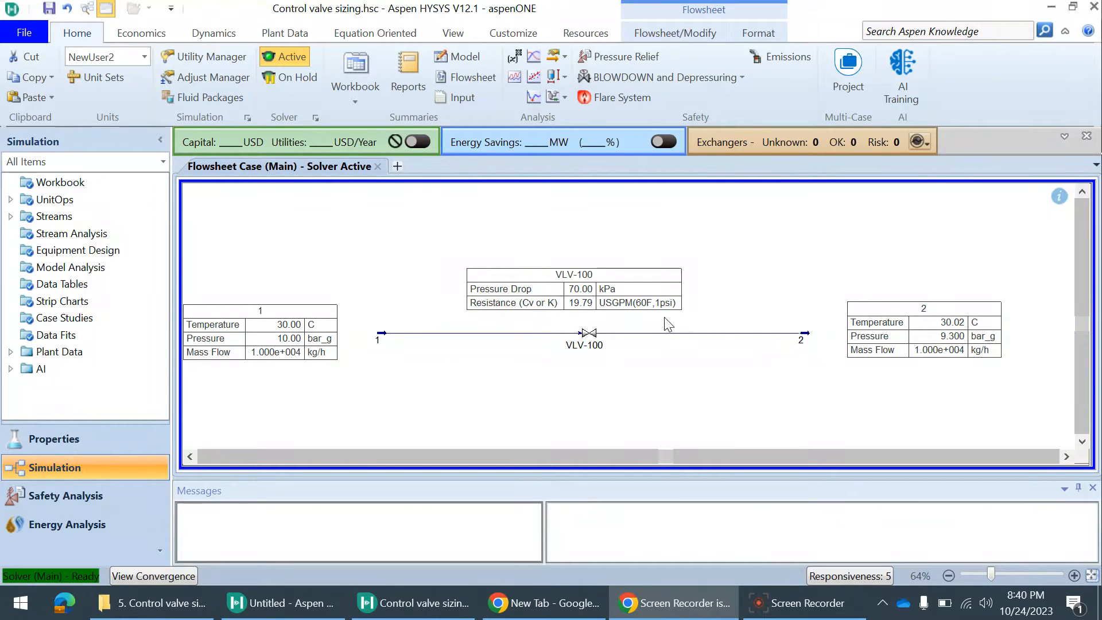
pyautogui.scroll(-2, 632, 321)
pyautogui.scroll(1, 670, 323)
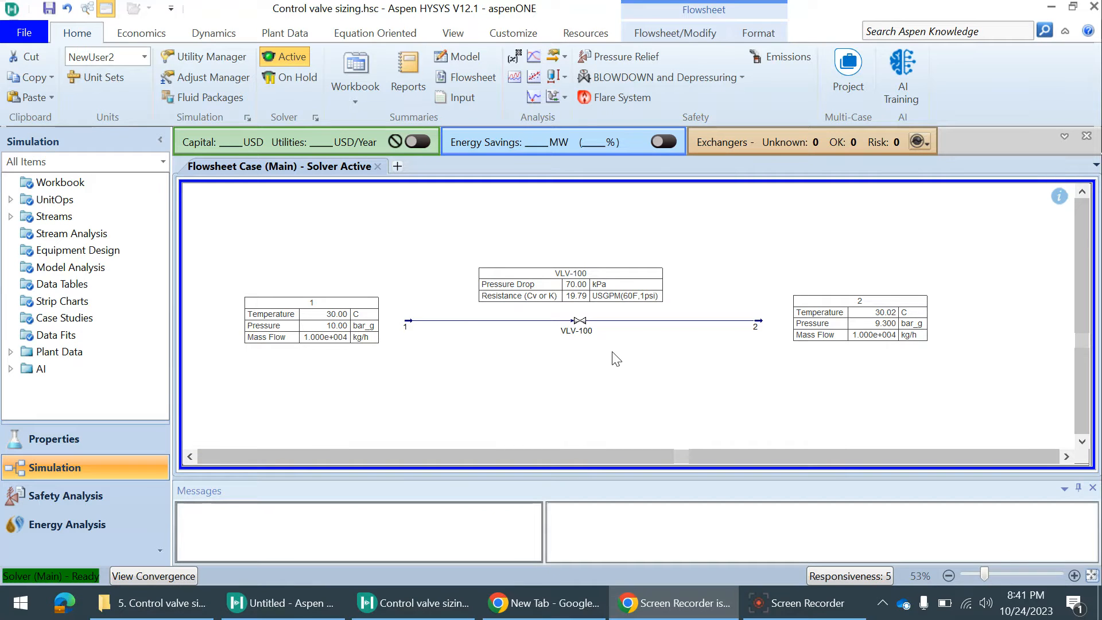
pyautogui.scroll(1, 635, 351)
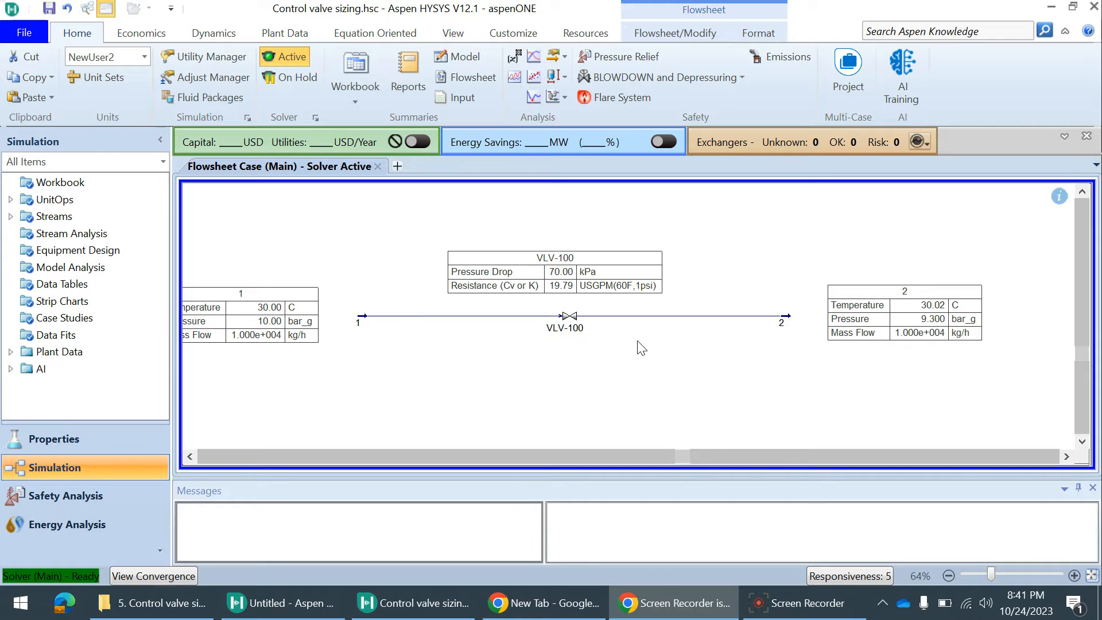
pyautogui.scroll(-1, 640, 348)
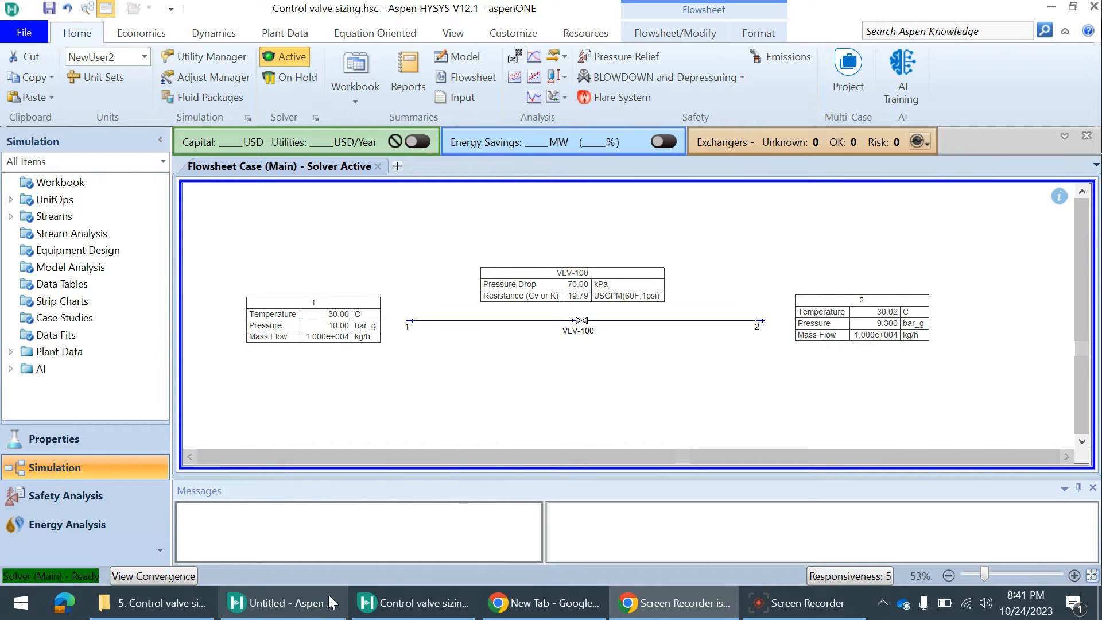
# Switch to the untitled HYSYS case and create a component list containing water (H2O).
pyautogui.click(281, 602)
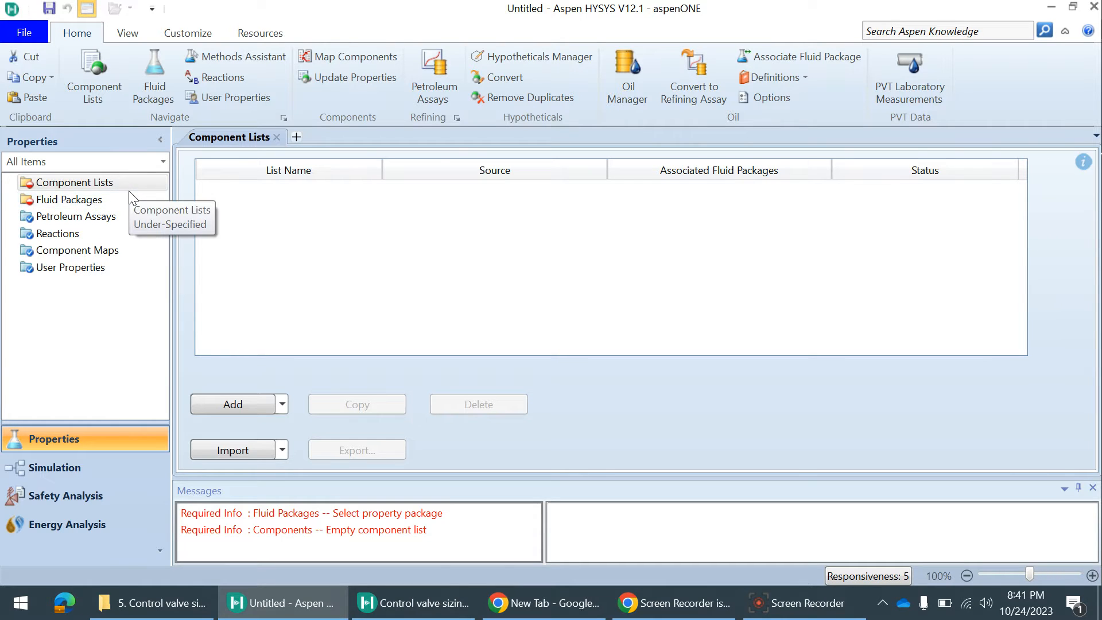
pyautogui.click(228, 405)
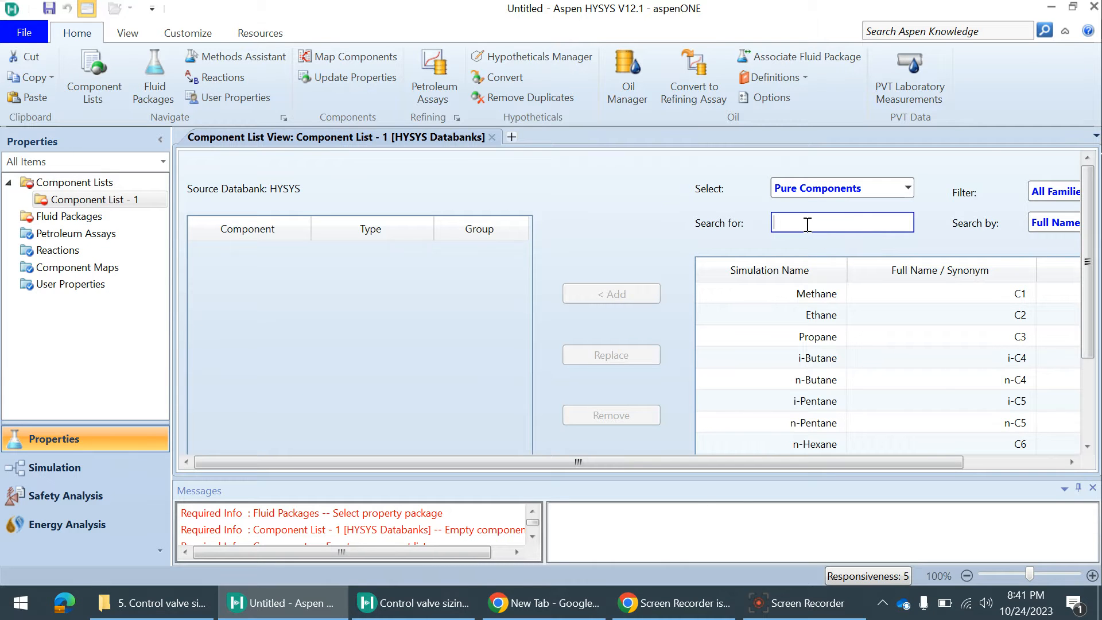
pyautogui.write('water')
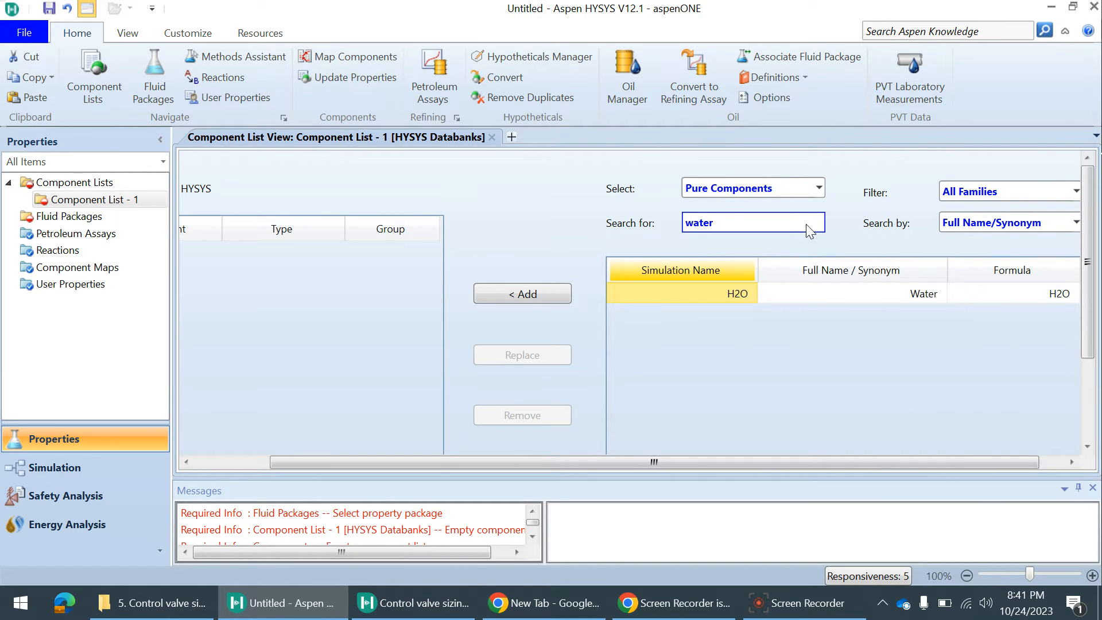
pyautogui.doubleClick(755, 296)
# Add a fluid package using the ASME Steam property package.
pyautogui.doubleClick(69, 216)
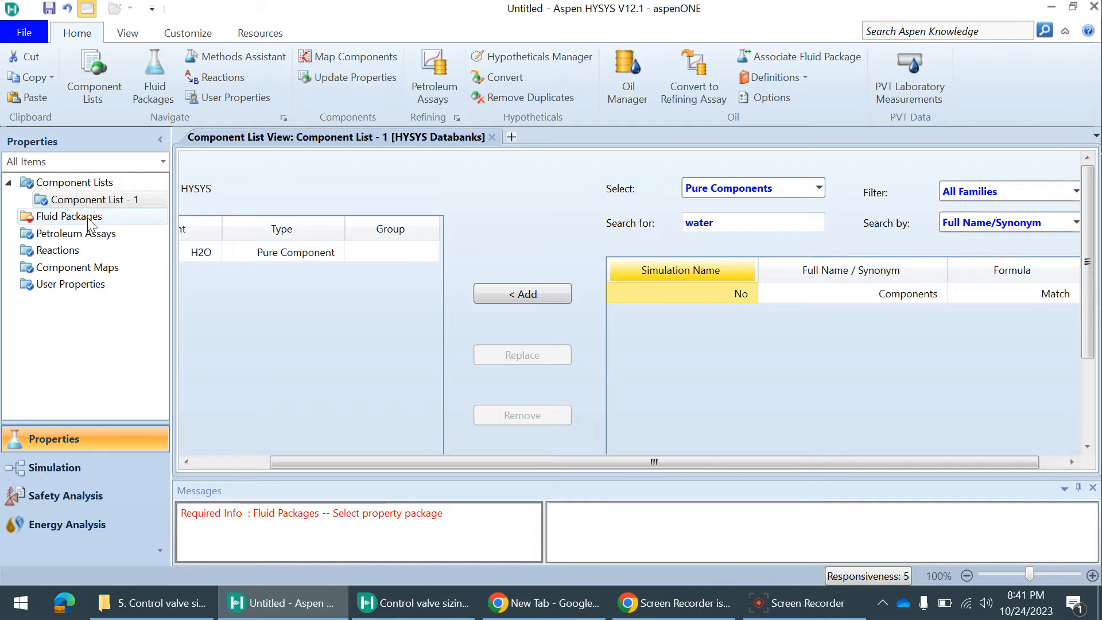
pyautogui.click(246, 418)
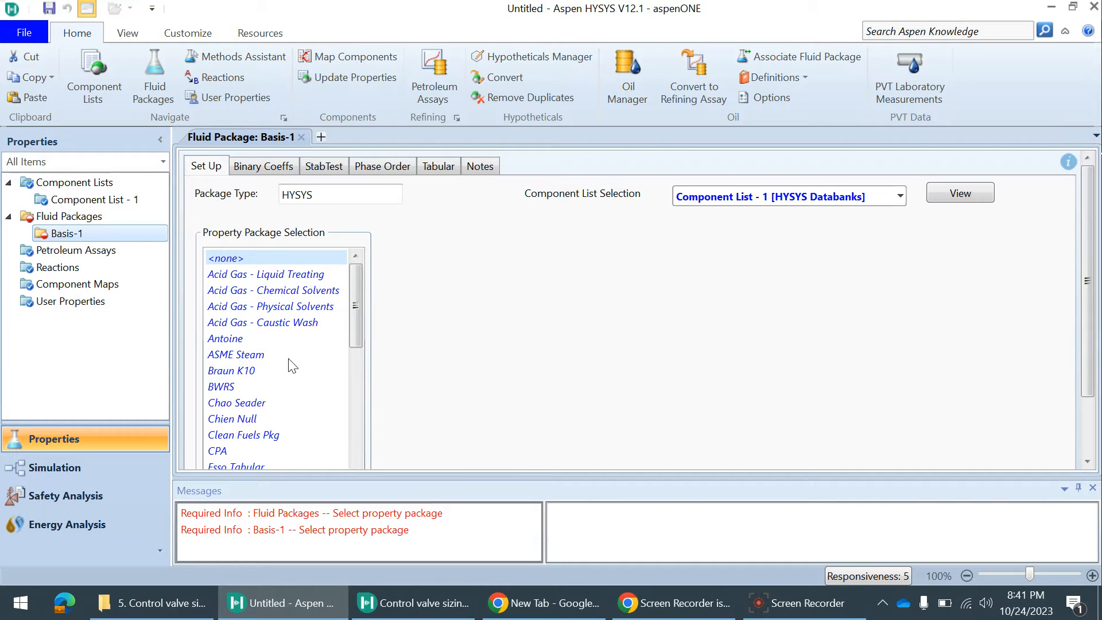
pyautogui.click(256, 356)
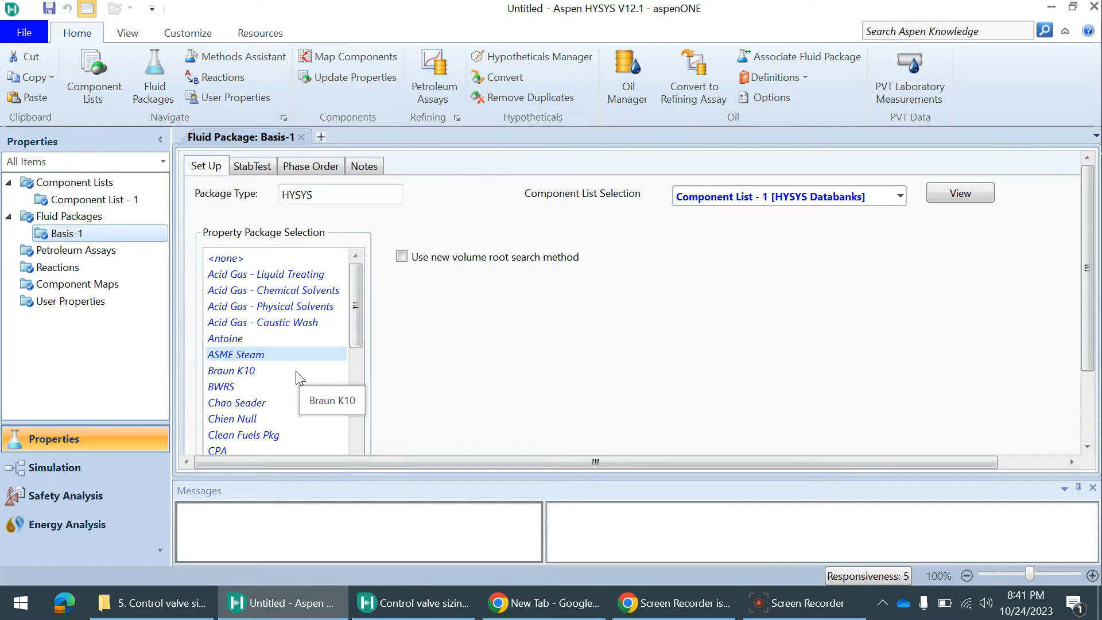
# In the simulation environment, place a control valve with one material stream on each side of it.
pyautogui.click(72, 472)
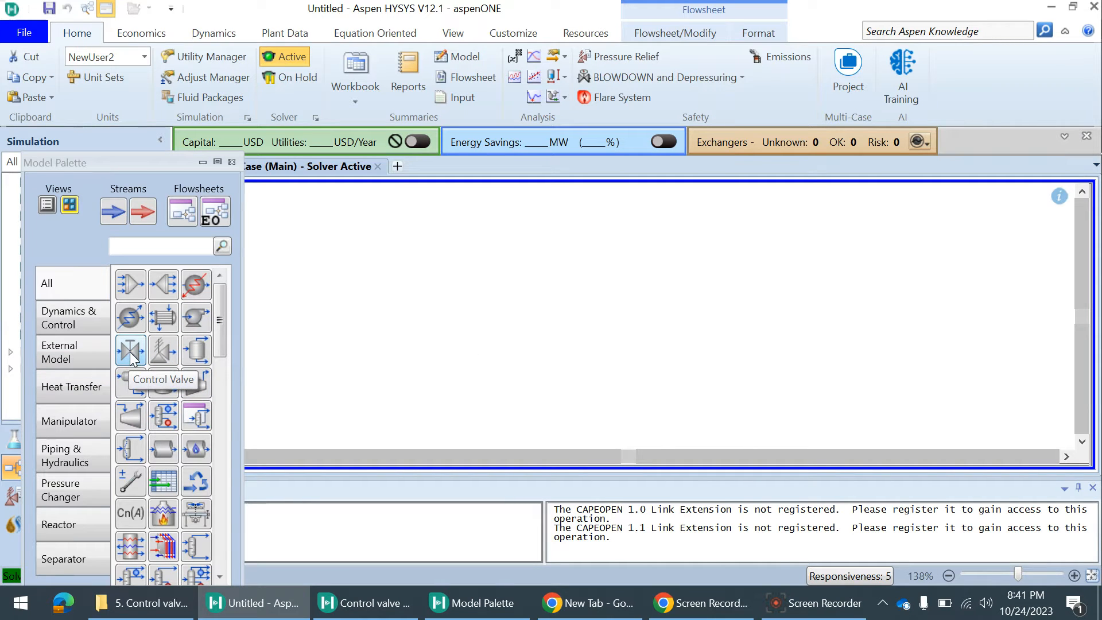
pyautogui.moveTo(131, 358); pyautogui.dragTo(530, 324)
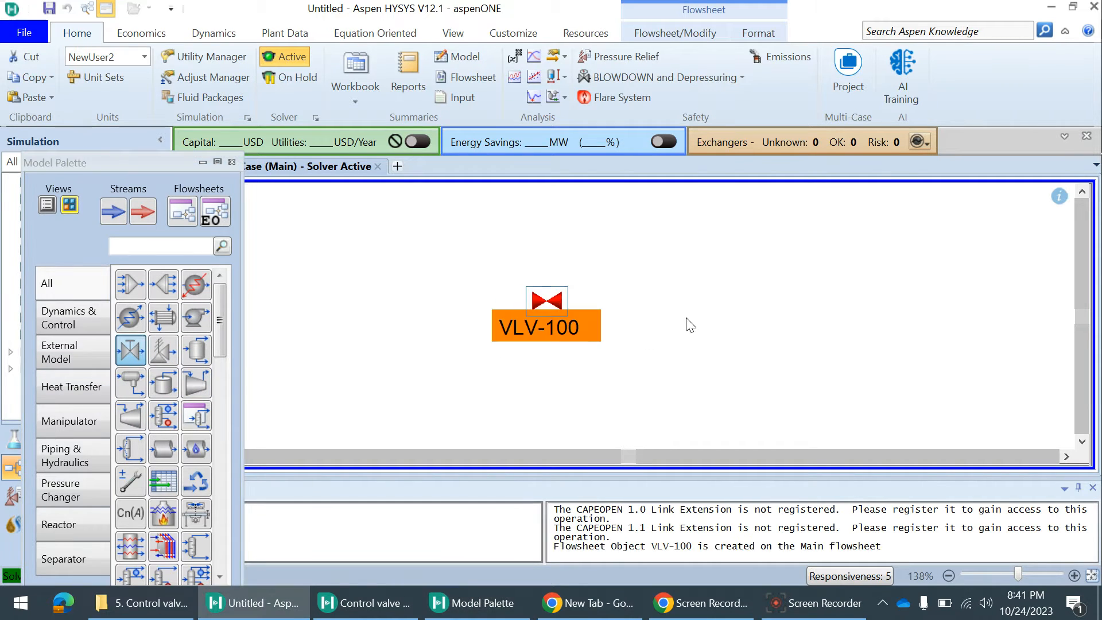
pyautogui.moveTo(113, 212); pyautogui.dragTo(698, 315)
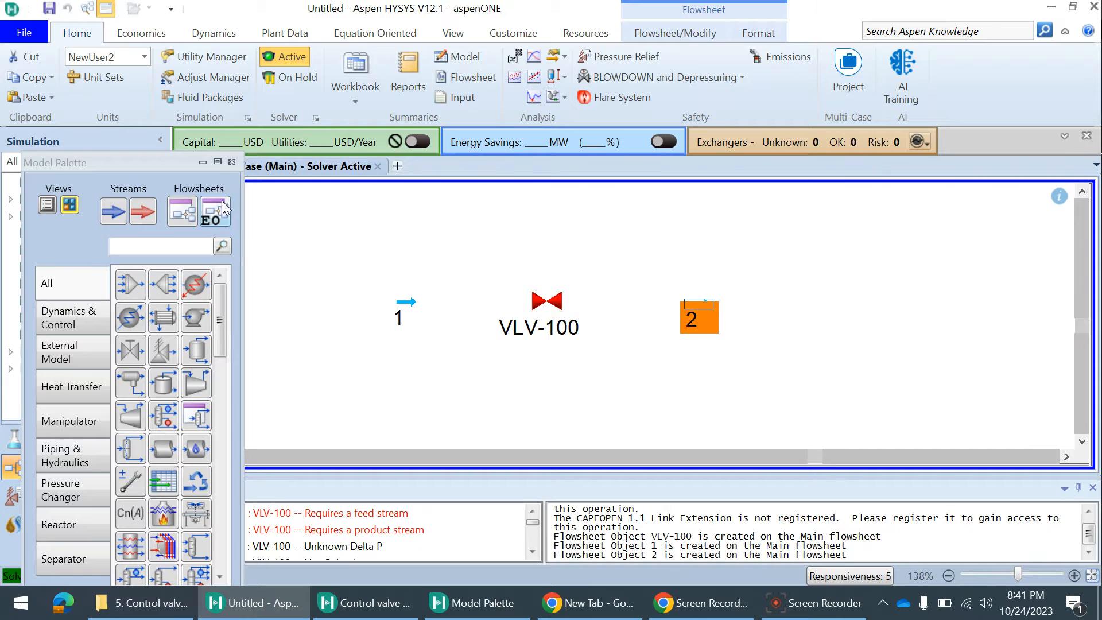
pyautogui.click(232, 163)
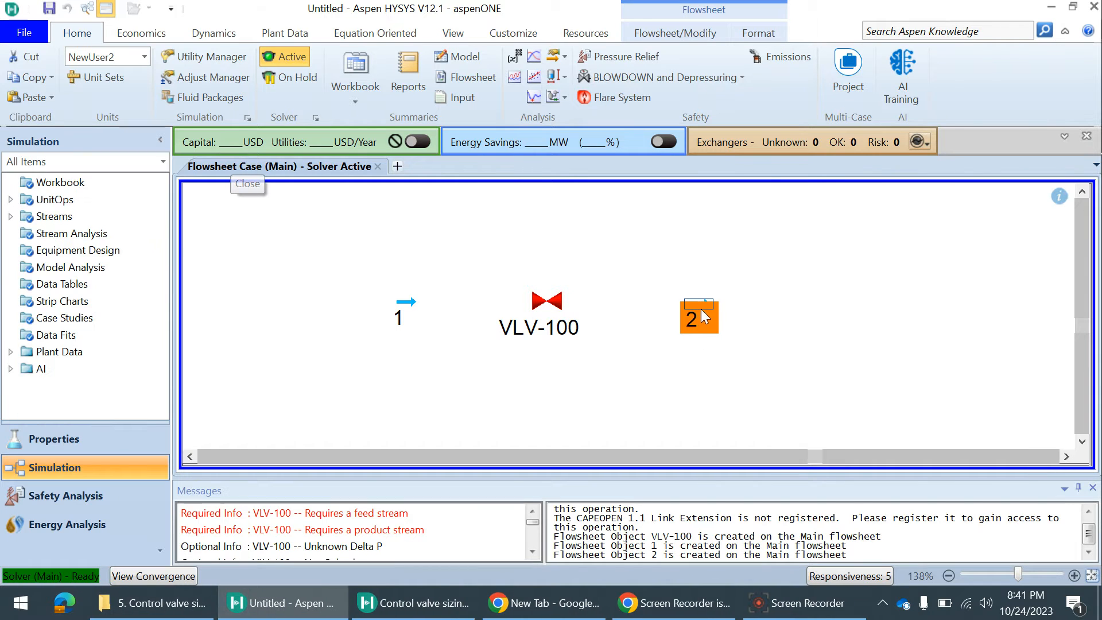
pyautogui.click(592, 321)
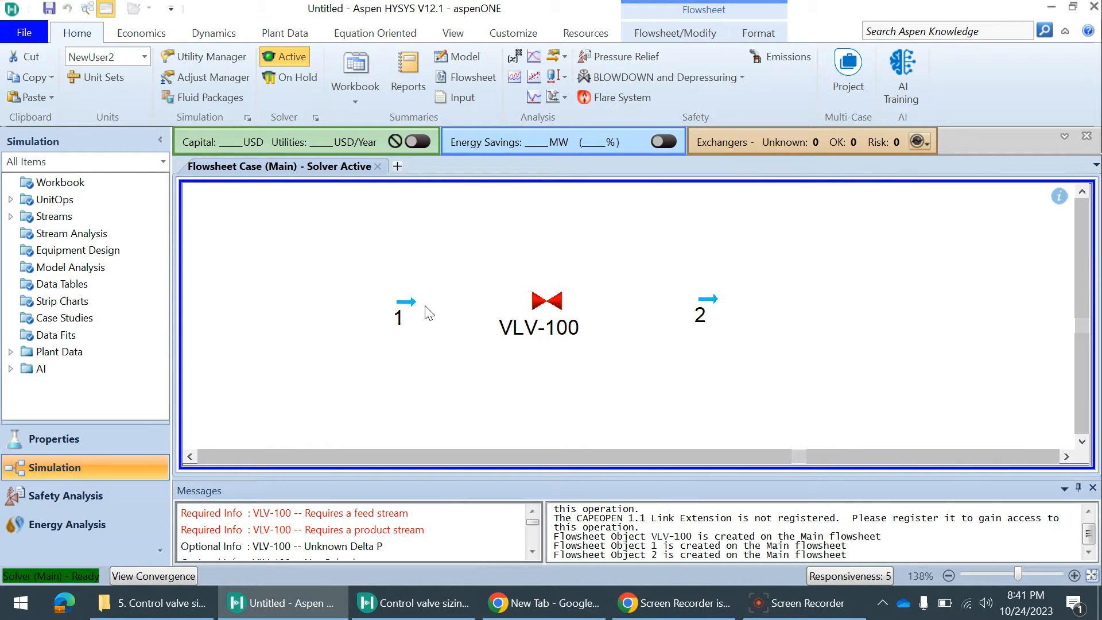
# Connect stream 1 to the valve inlet and stream 2 to its outlet, spacing both streams farther from the valve.
pyautogui.moveTo(414, 302); pyautogui.dragTo(532, 301)
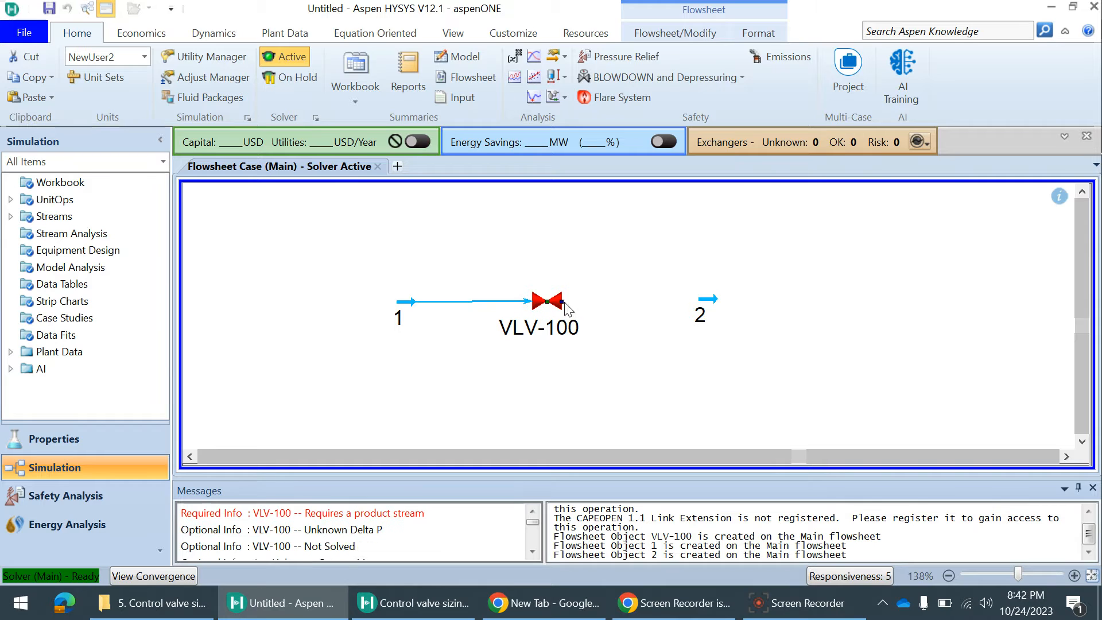
pyautogui.moveTo(694, 302); pyautogui.dragTo(807, 305)
pyautogui.moveTo(402, 309); pyautogui.dragTo(323, 308)
pyautogui.scroll(-2, 697, 306)
# Open the conditions of inlet stream 1 and set its pressure to 10 bar_g.
pyautogui.doubleClick(387, 307)
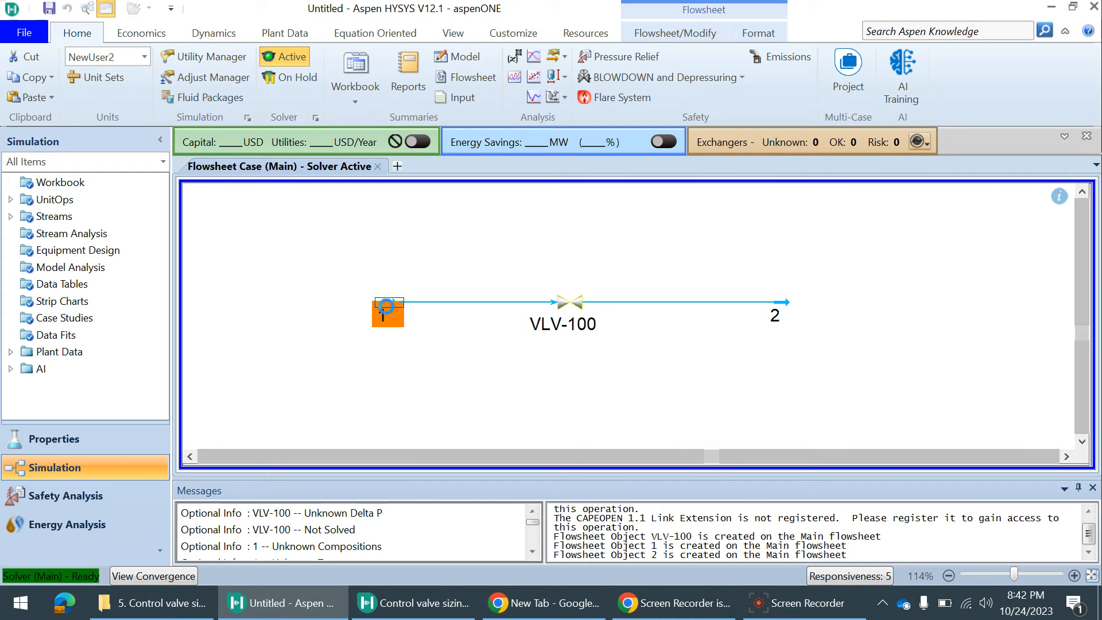
pyautogui.moveTo(538, 340); pyautogui.dragTo(384, 151)
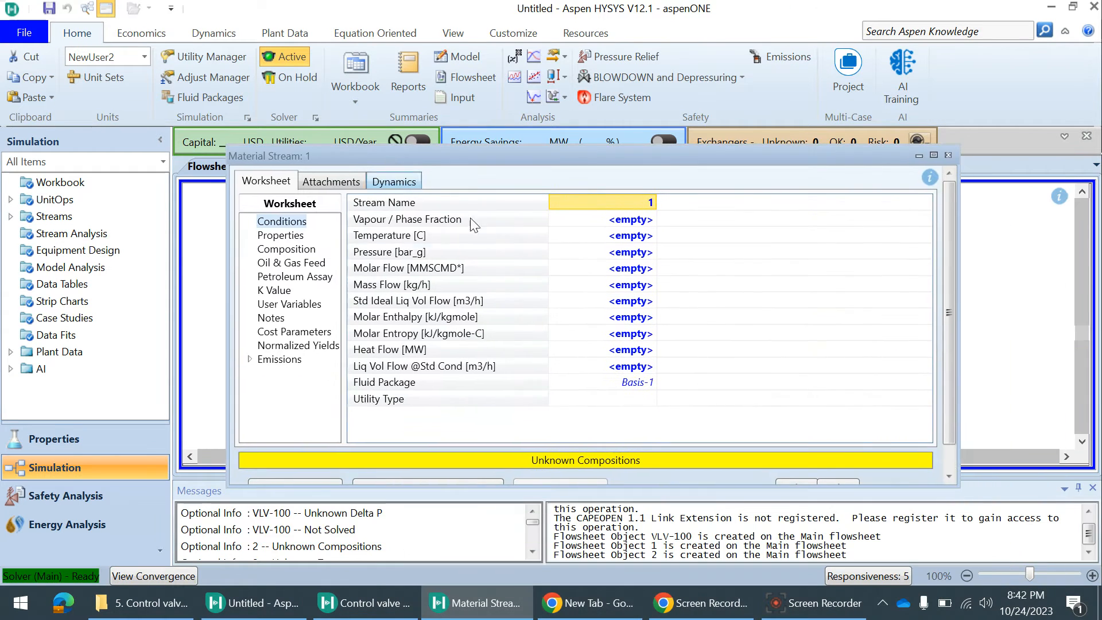
pyautogui.click(624, 287)
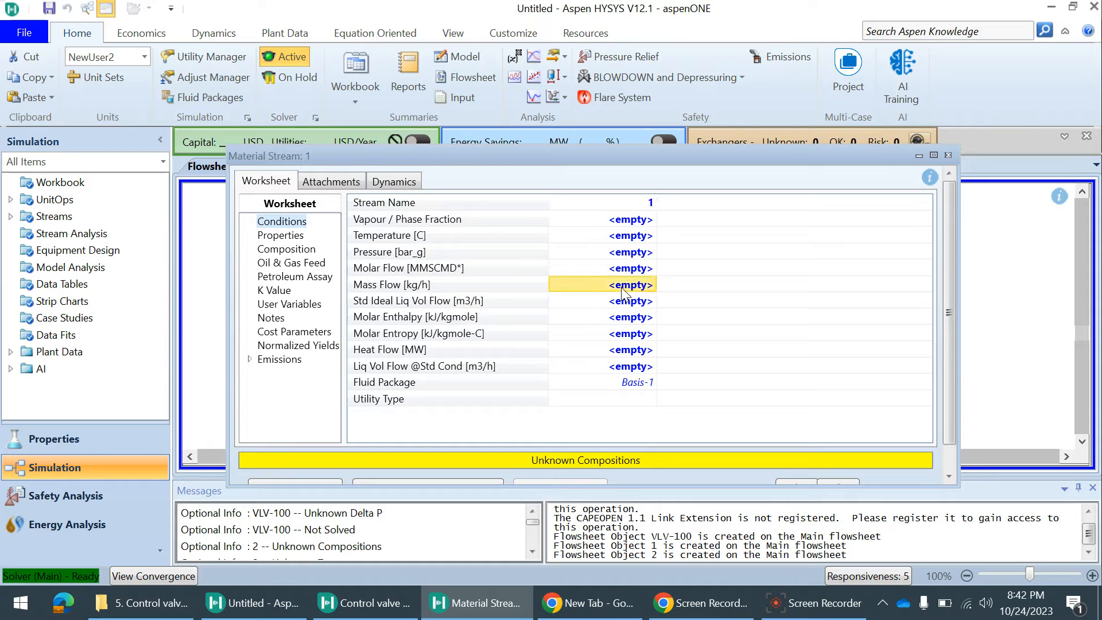
pyautogui.click(627, 254)
pyautogui.write('10')
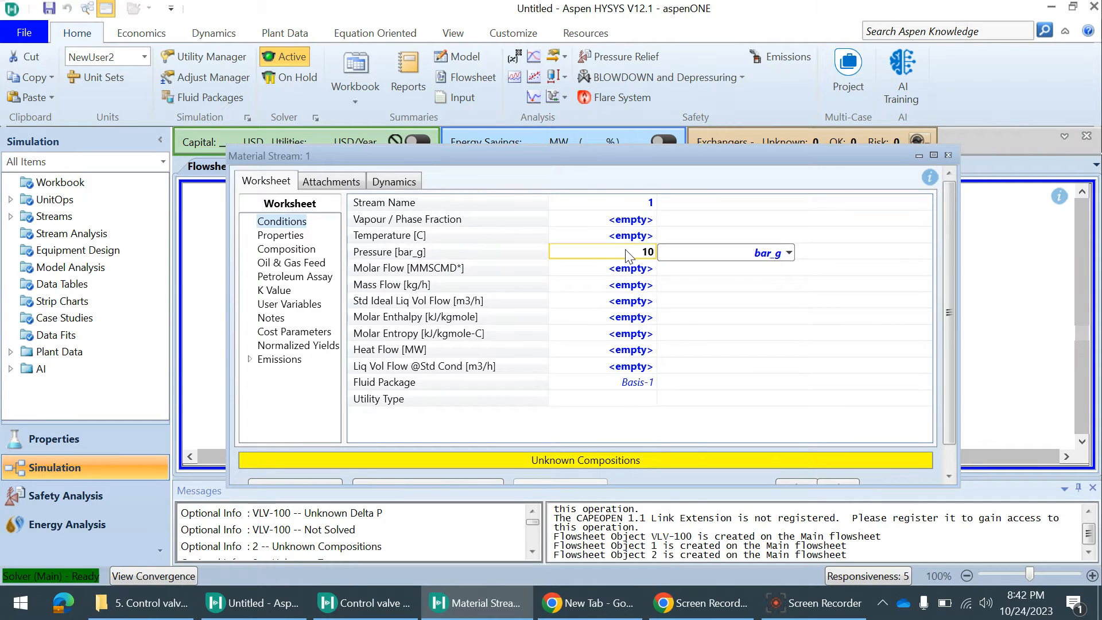
pyautogui.press('Return')
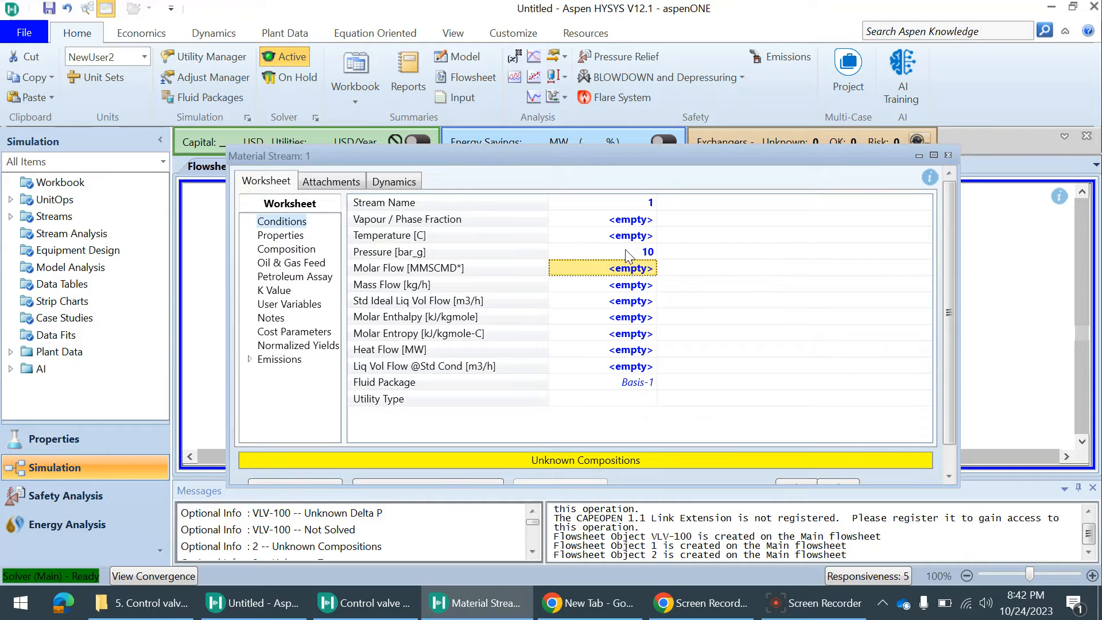
# Rename the inlet stream as "water In".
pyautogui.click(627, 202)
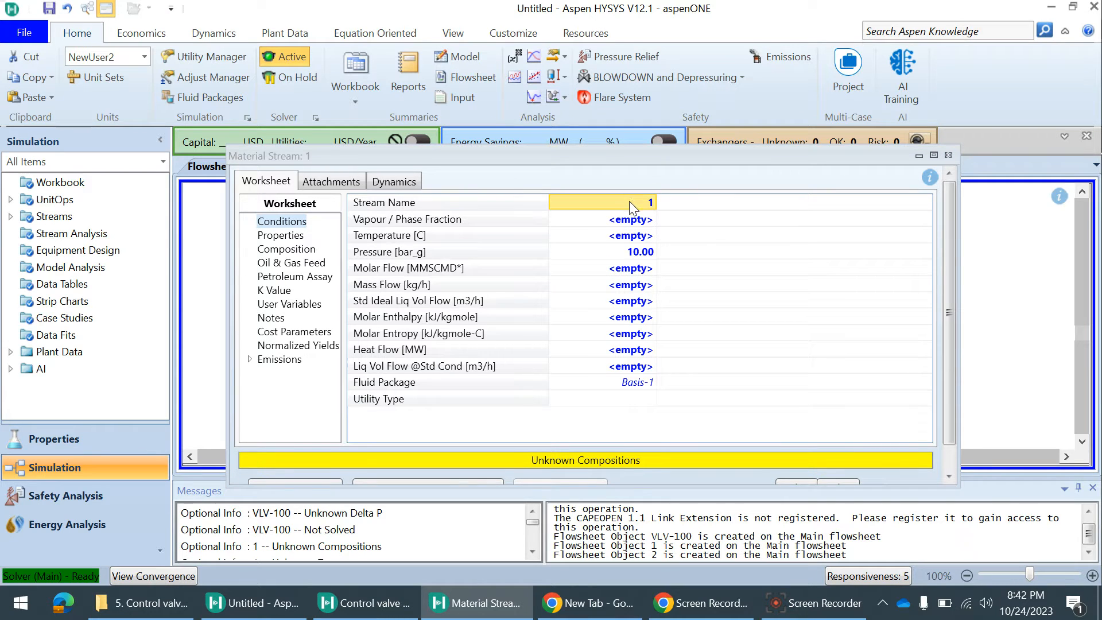
pyautogui.write('water In')
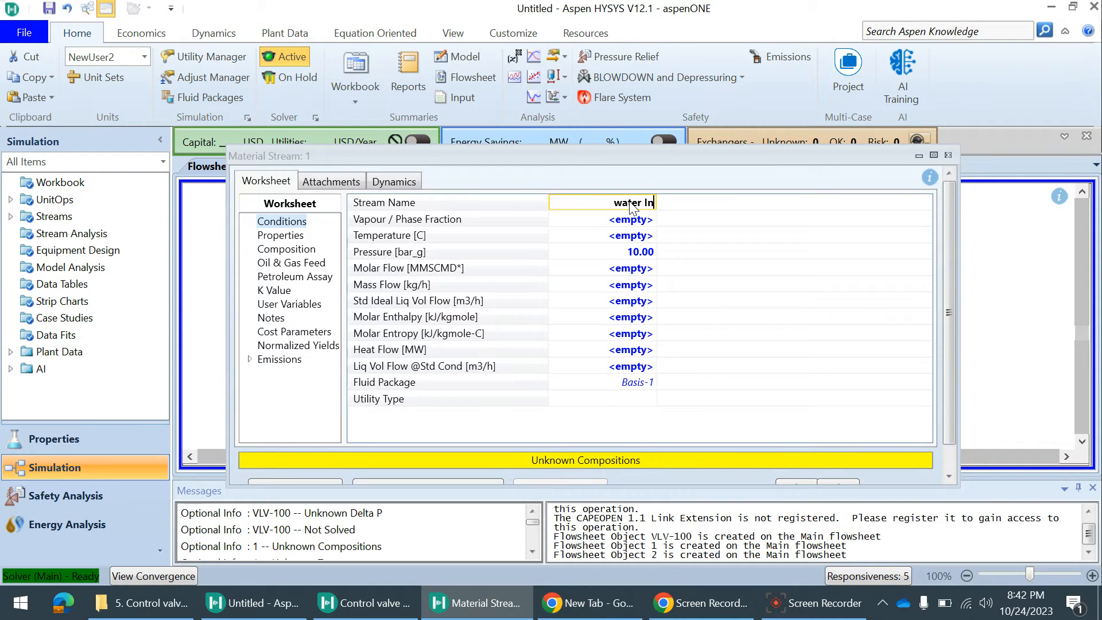
pyautogui.press('Return')
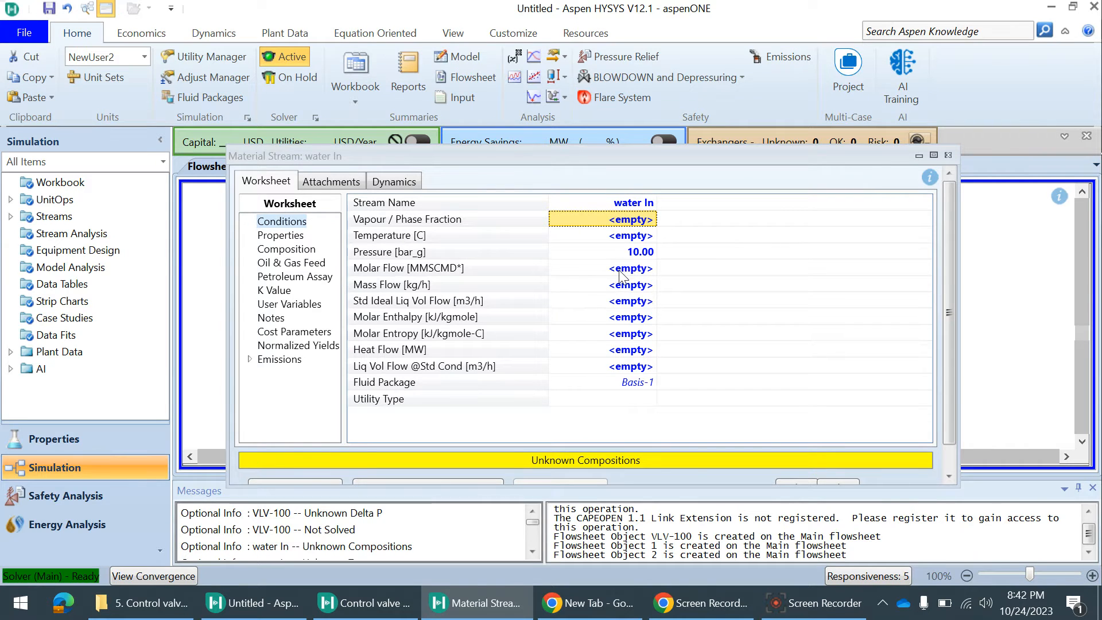
# Set the inlet stream's mass flow to 10000 kg/h and its temperature to 30 C.
pyautogui.click(623, 290)
pyautogui.write('10000')
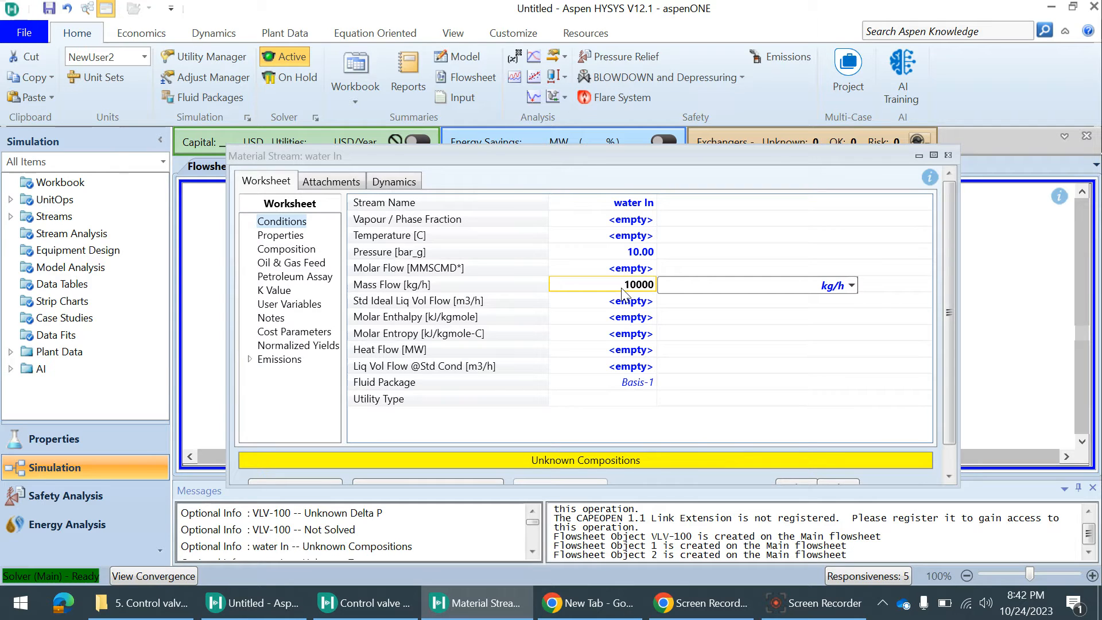
pyautogui.press('Return')
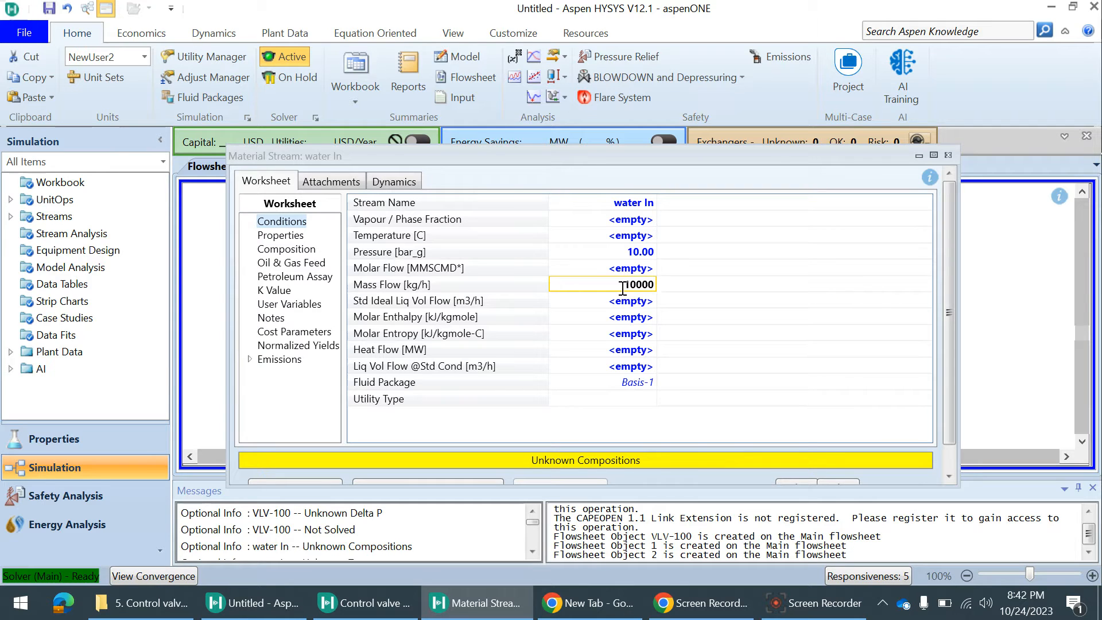
pyautogui.click(628, 237)
pyautogui.write('30')
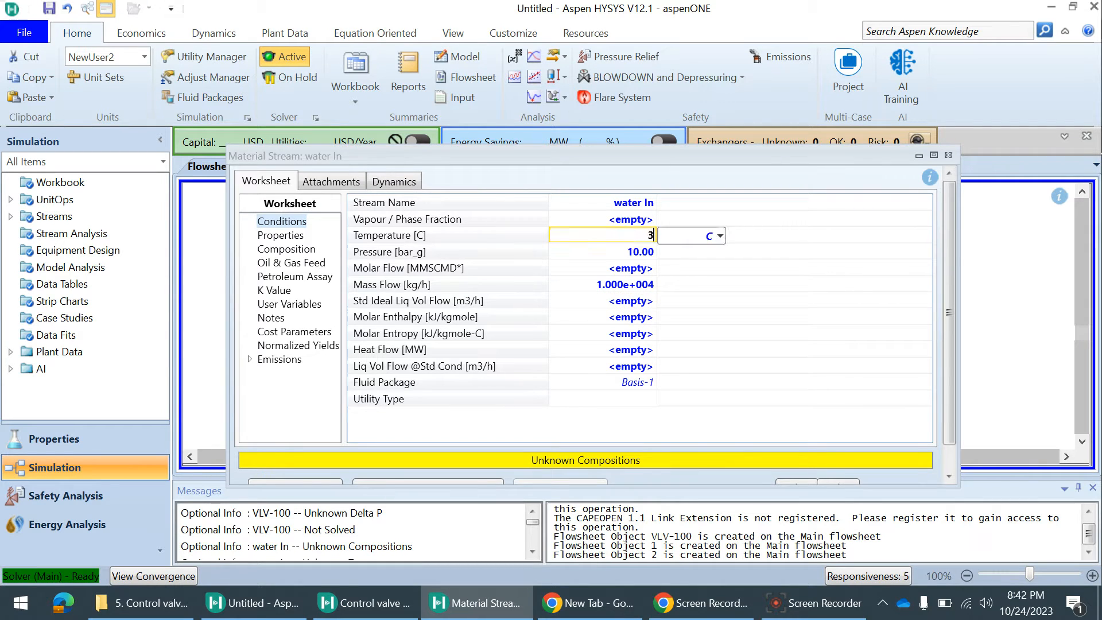
pyautogui.press('Return')
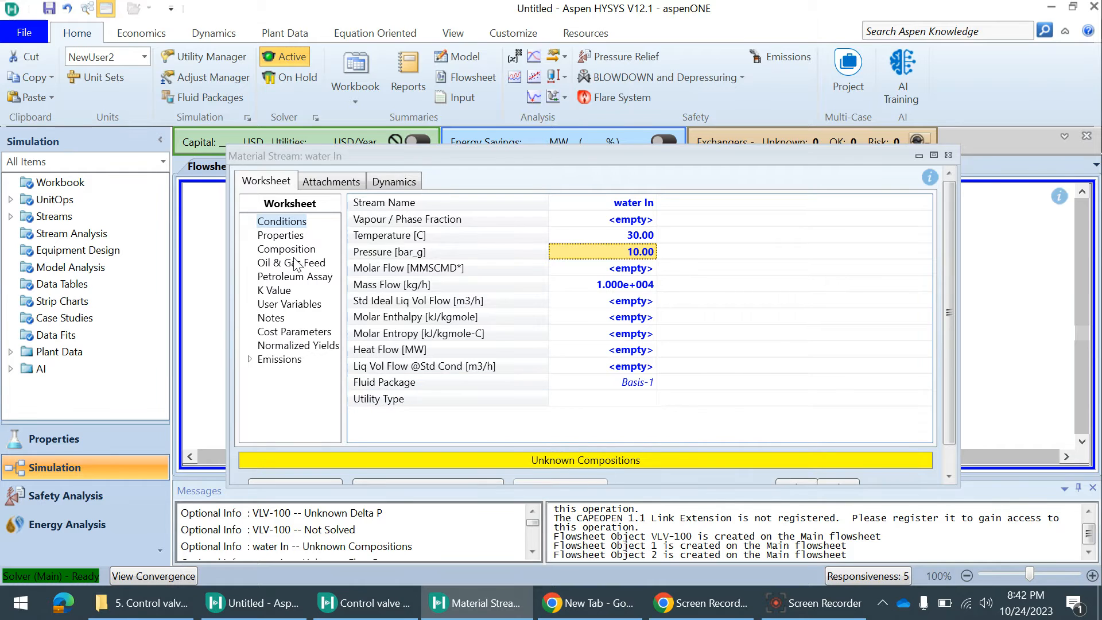
# Set the inlet stream's H2O mole fraction to 1, review its conditions and close the stream window.
pyautogui.click(303, 251)
pyautogui.click(594, 225)
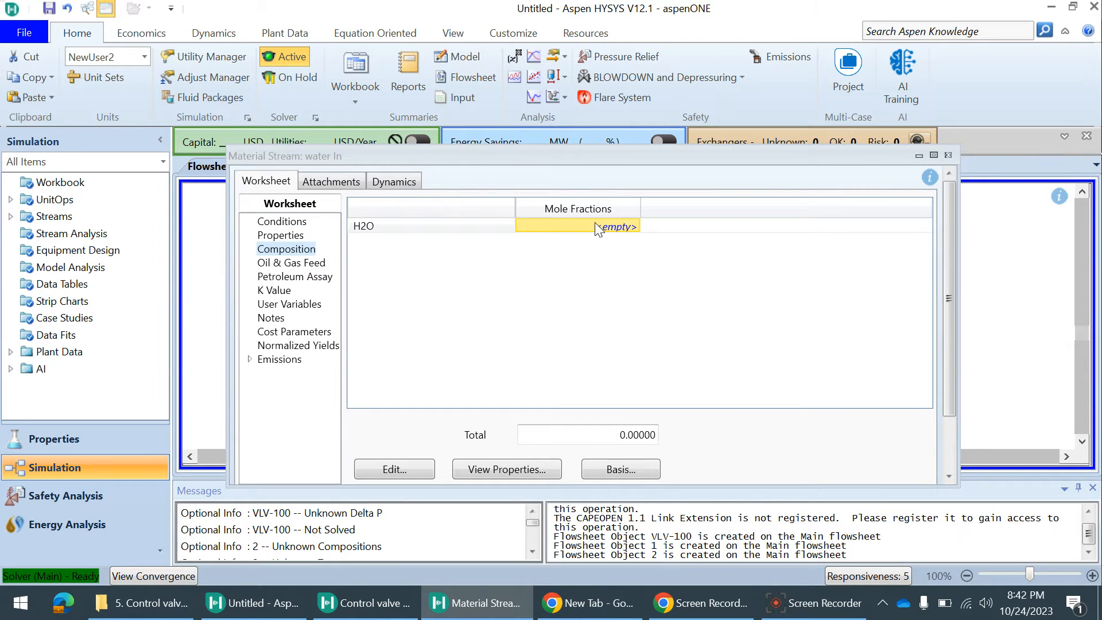
pyautogui.write('1')
pyautogui.click(665, 481)
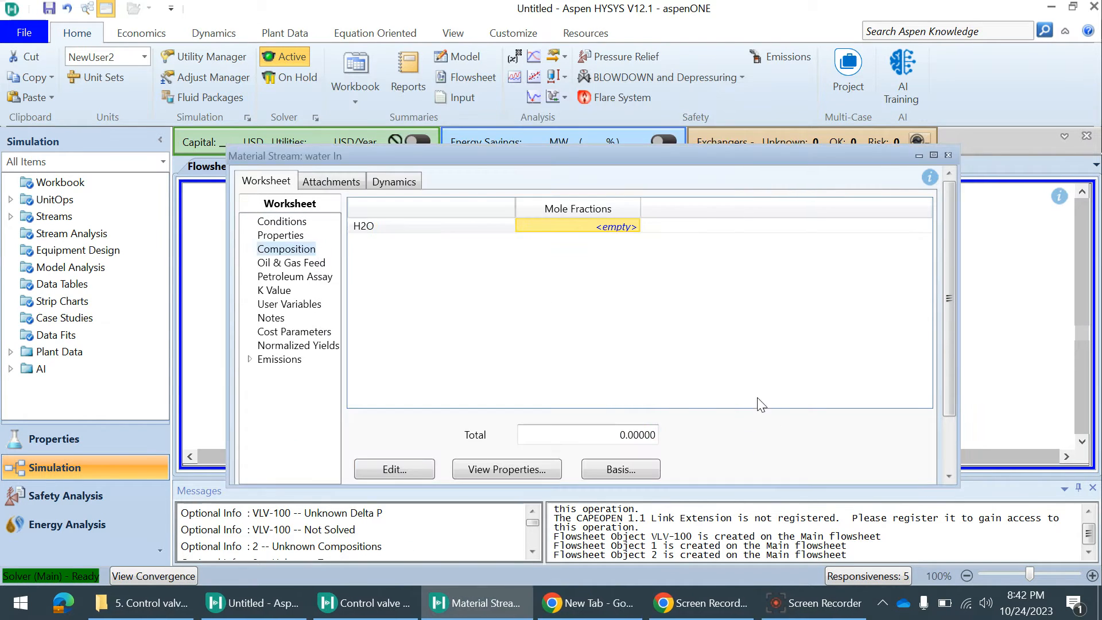
pyautogui.click(303, 222)
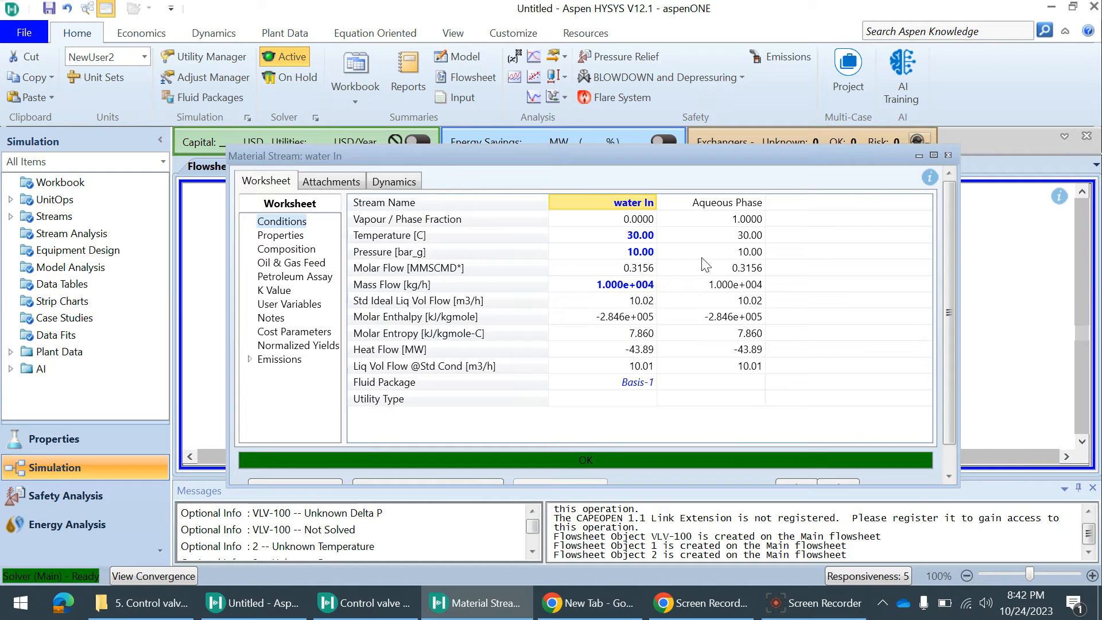
pyautogui.click(948, 156)
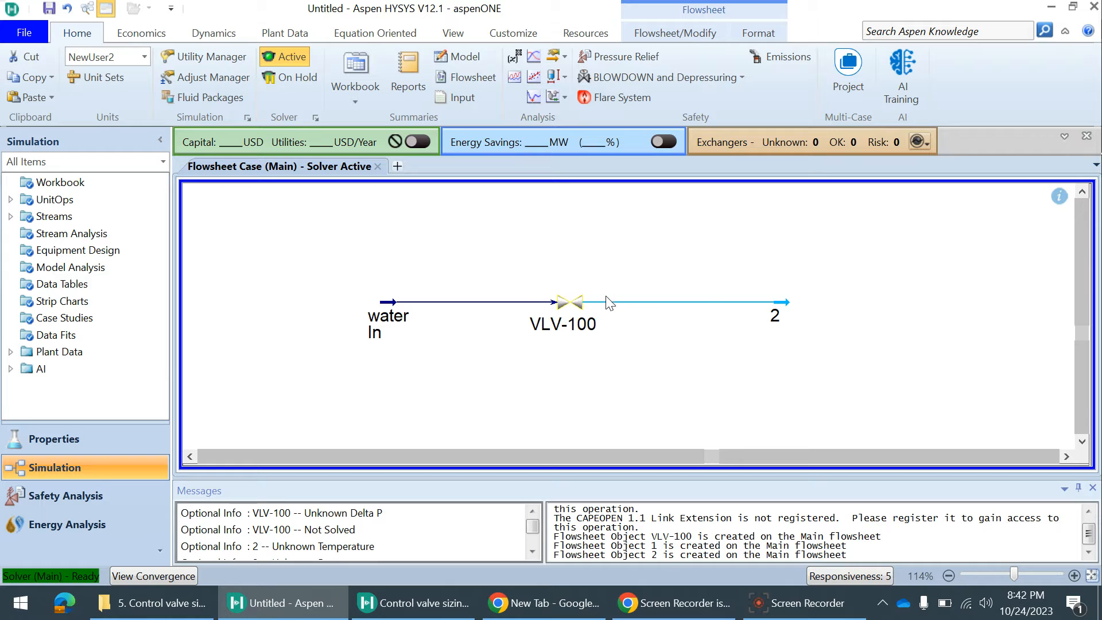
# Open the sizing settings of valve VLV-100, use the Linear operating characteristic and set Delta P to 70 kPa.
pyautogui.doubleClick(567, 309)
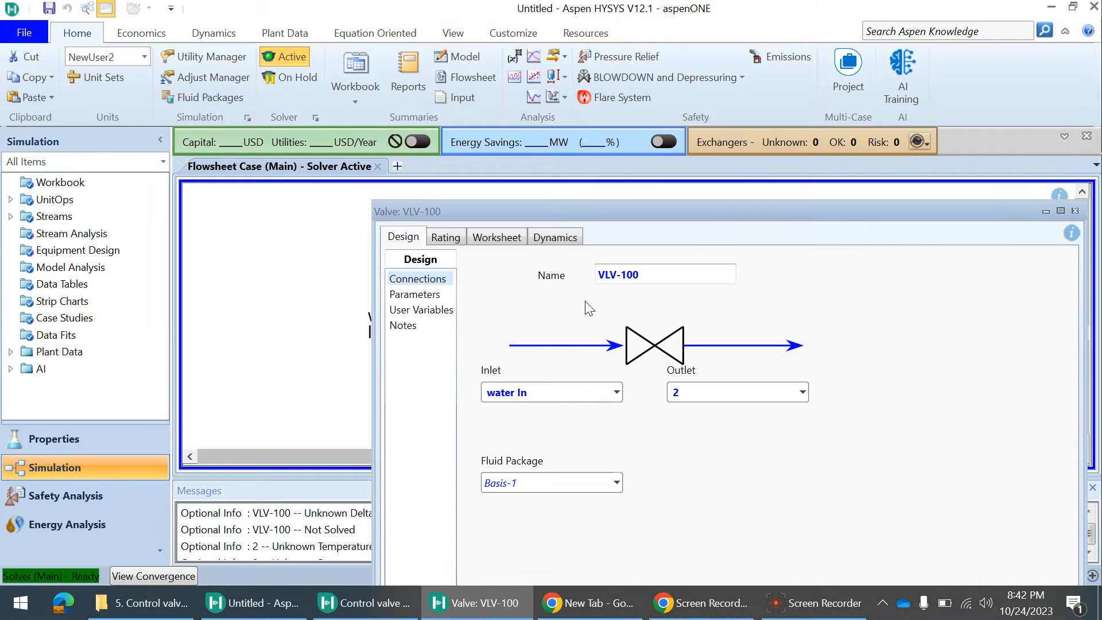
pyautogui.moveTo(689, 215); pyautogui.dragTo(531, 52)
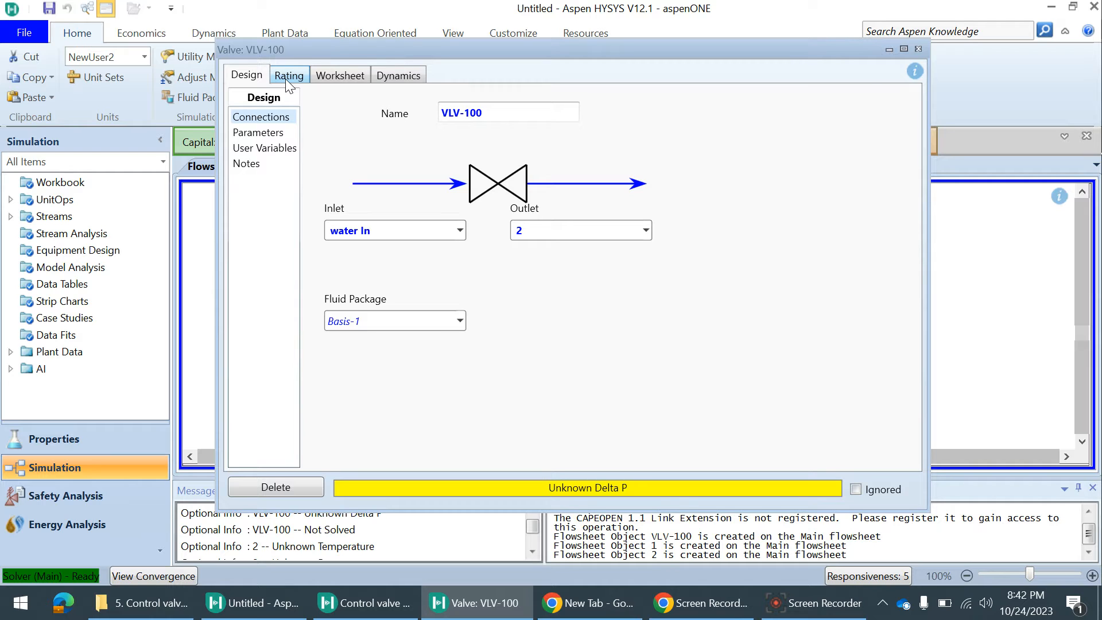
pyautogui.click(295, 76)
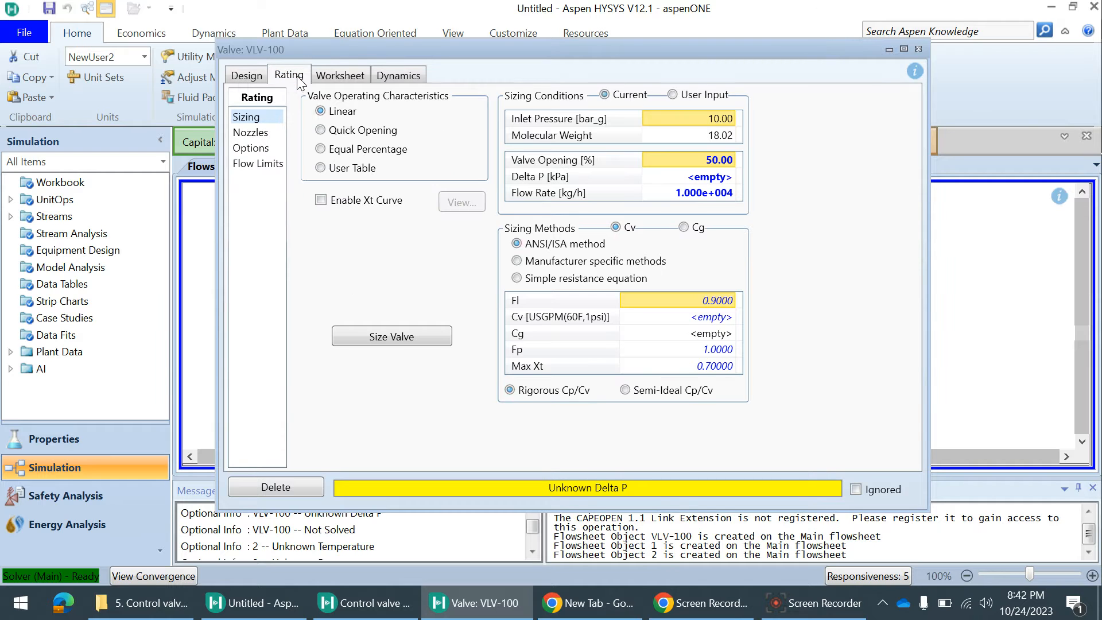
pyautogui.click(321, 112)
pyautogui.click(687, 176)
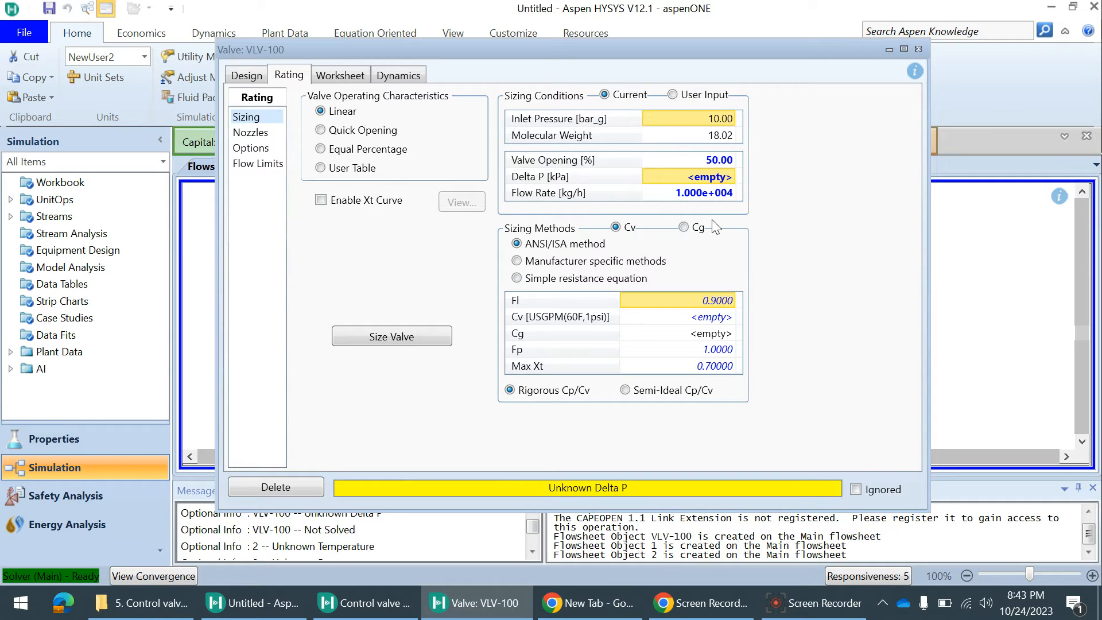
pyautogui.write('70')
pyautogui.press('Return')
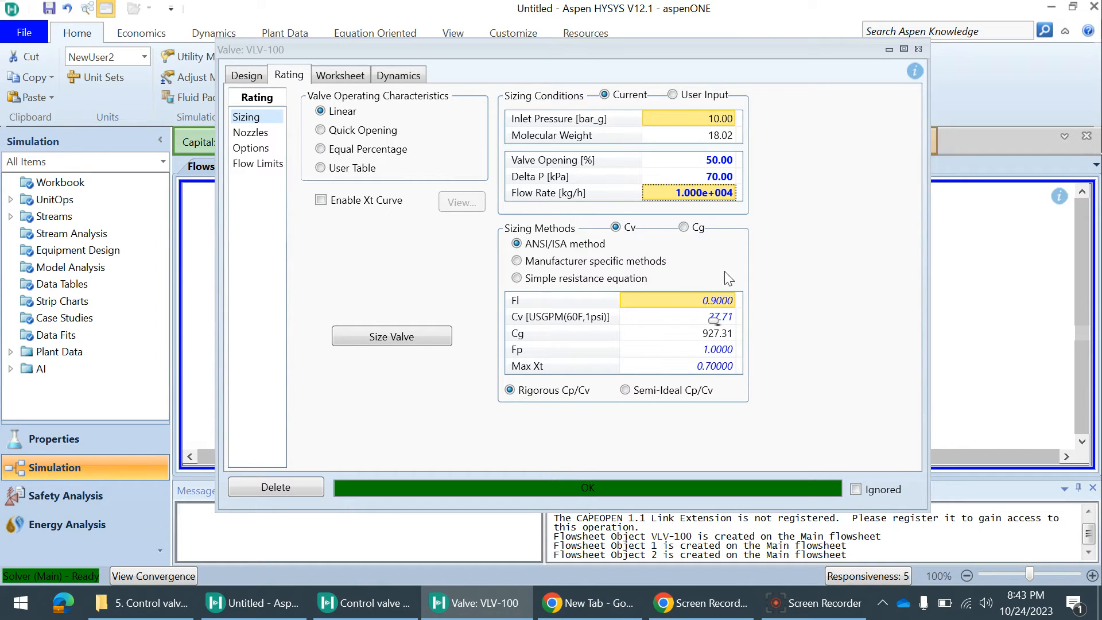
# Set the valve opening to 70%, try the Quick Opening characteristic and switch the valve to Equal Percentage.
pyautogui.click(711, 158)
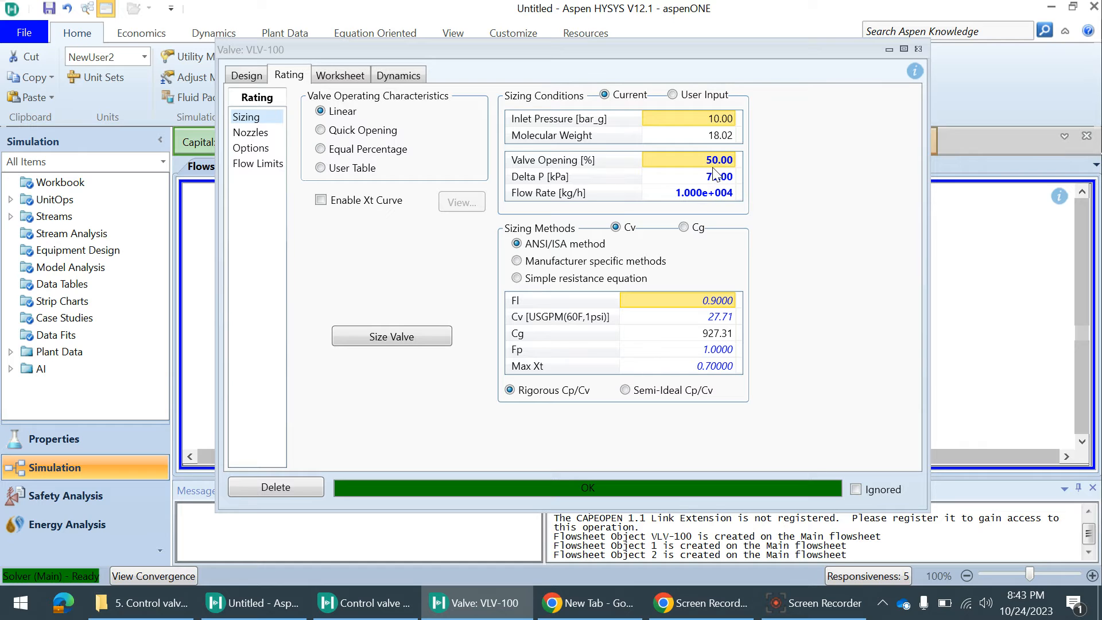
pyautogui.write('70')
pyautogui.press('Return')
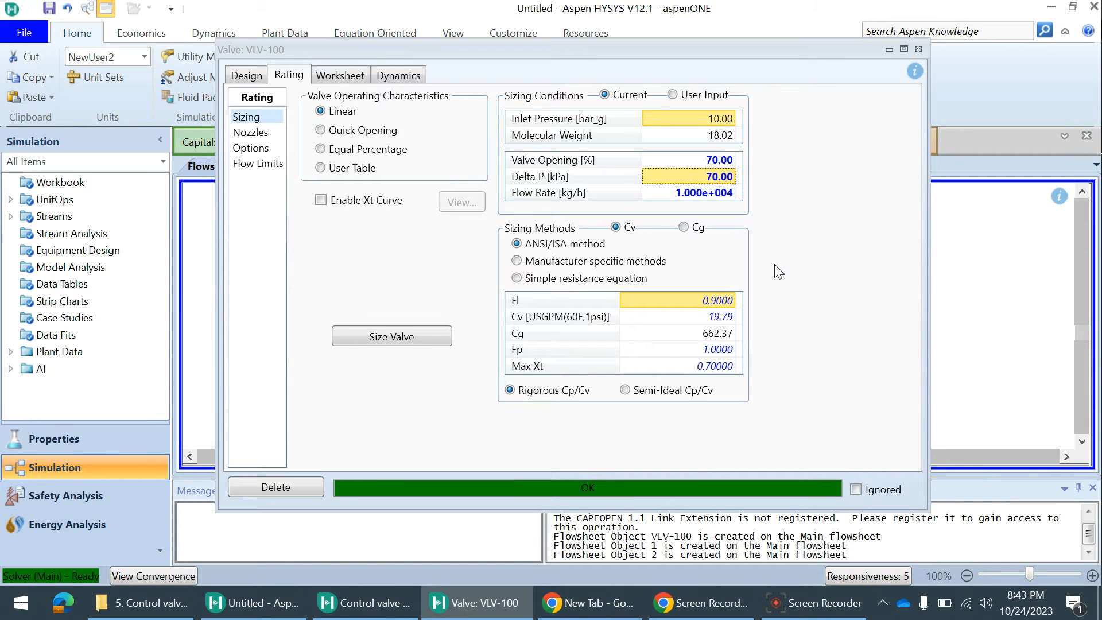
pyautogui.click(367, 132)
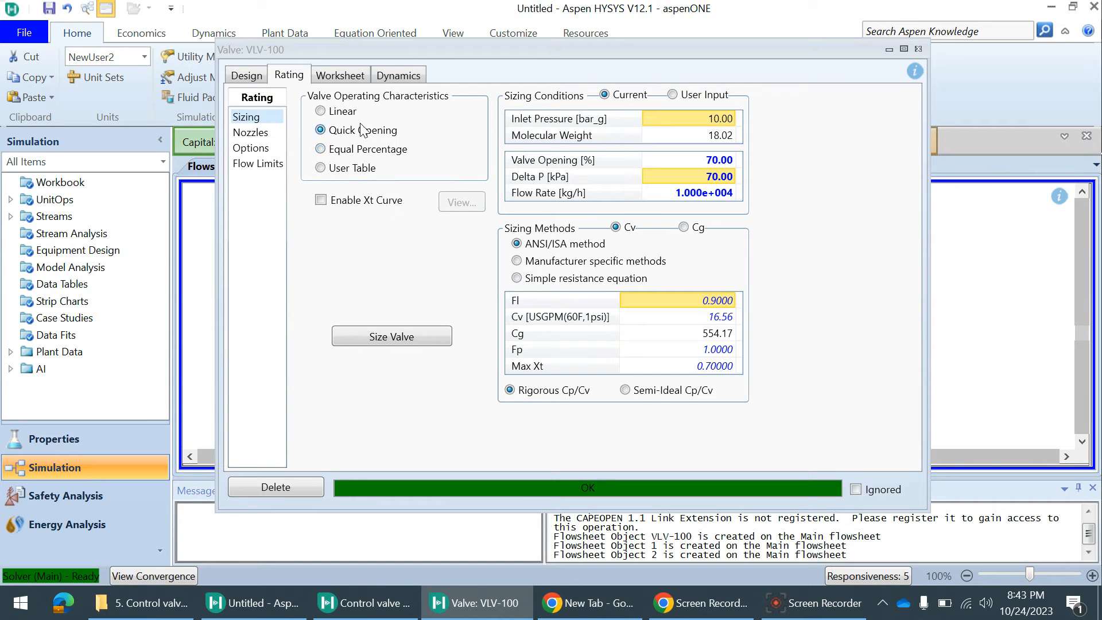
pyautogui.click(366, 152)
# Rename the valve's outlet stream 2 as "Water Out", review the valve sizing and close the valve window.
pyautogui.click(341, 75)
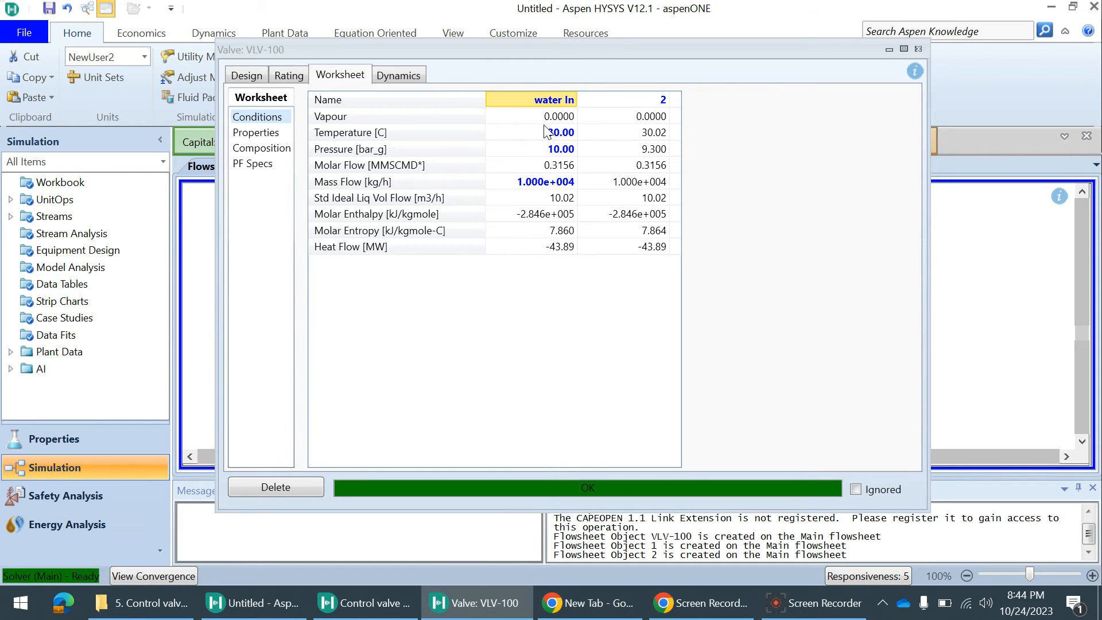
pyautogui.click(662, 101)
pyautogui.write('W')
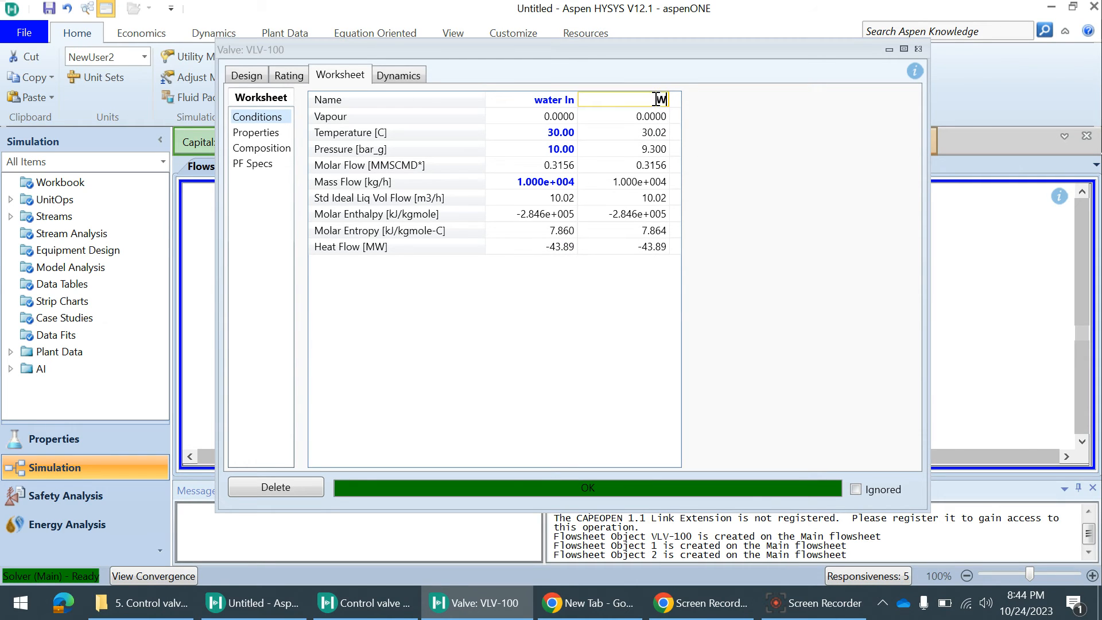
pyautogui.write('ater Out')
pyautogui.click(664, 183)
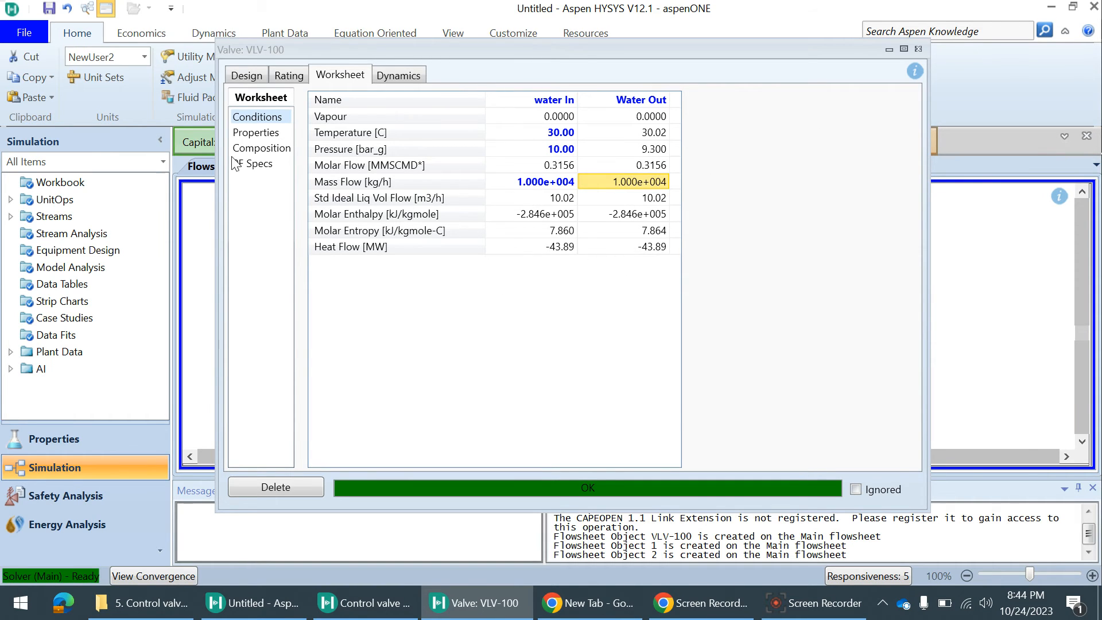
pyautogui.click(281, 72)
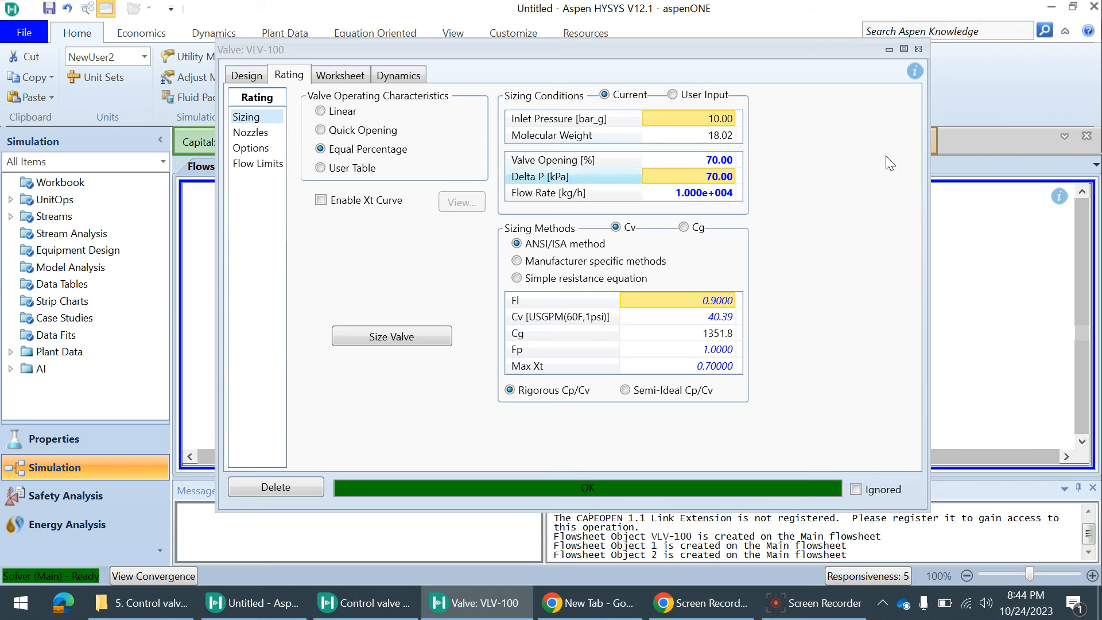
pyautogui.click(918, 50)
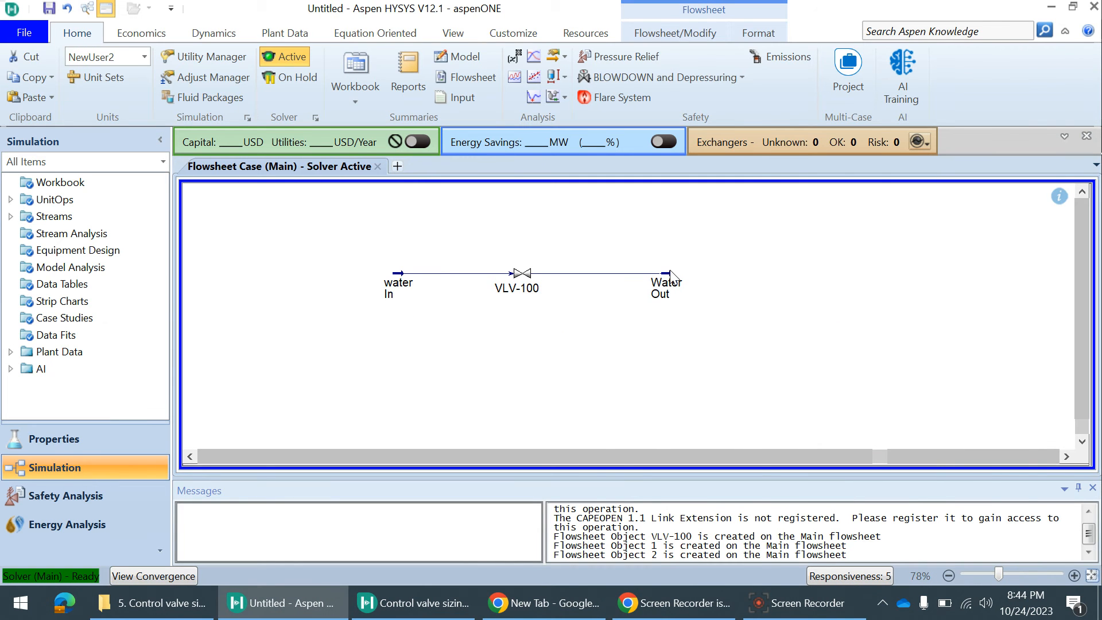
# Show the data table for VLV-100 on the flowsheet, place it above the valve and spread the inlet and outlet streams apart.
pyautogui.rightClick(671, 276)
pyautogui.press('Escape')
pyautogui.click(526, 278)
pyautogui.rightClick(525, 278)
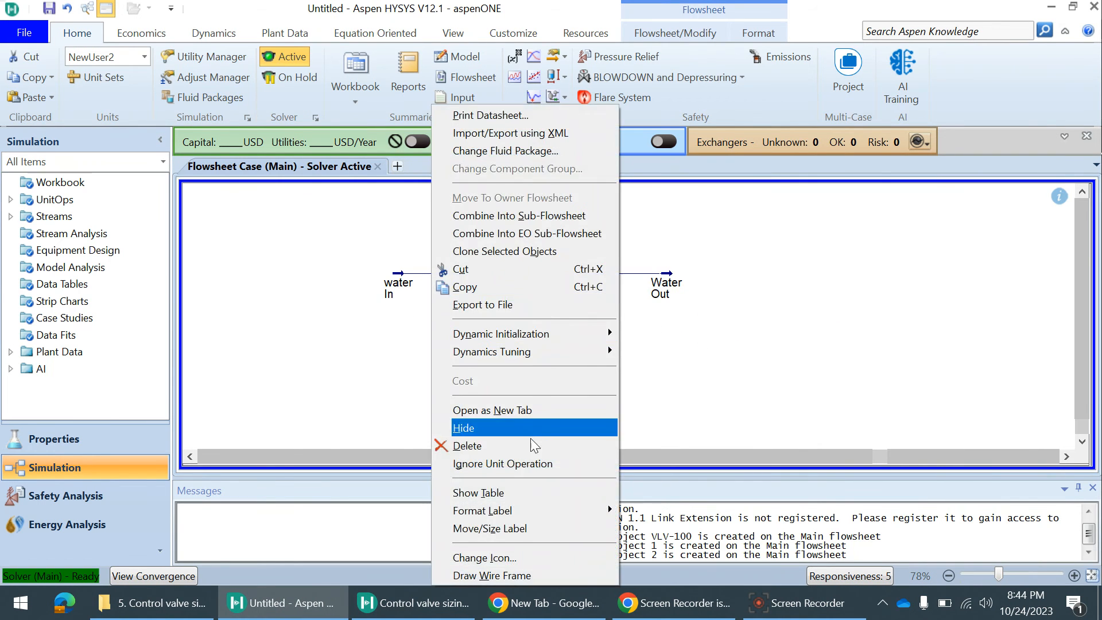
pyautogui.click(508, 492)
pyautogui.scroll(-2, 594, 304)
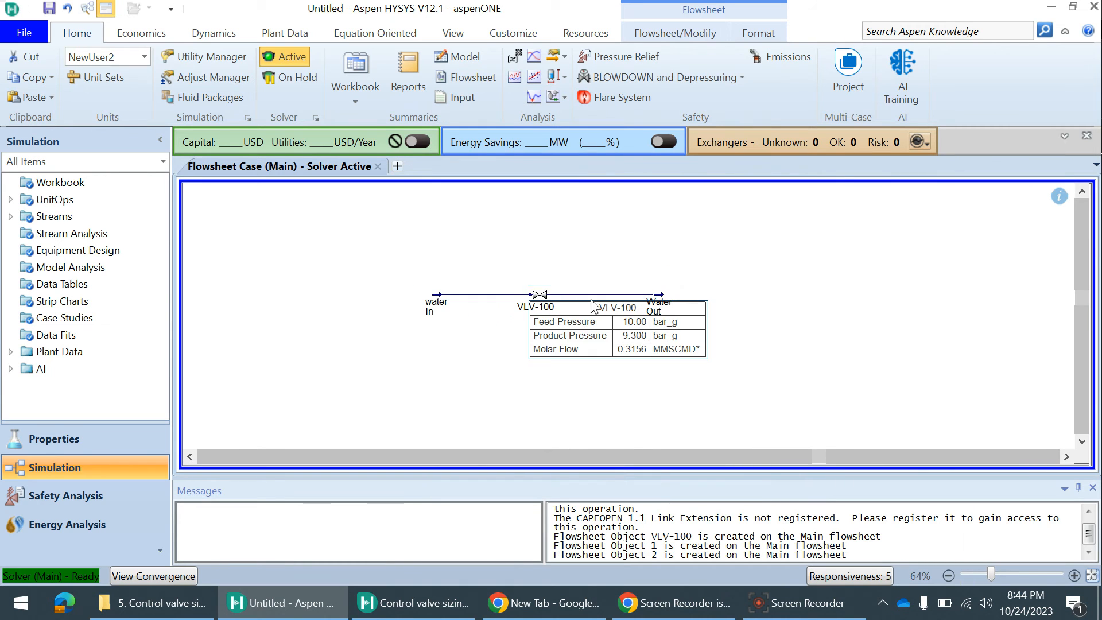
pyautogui.moveTo(593, 305); pyautogui.dragTo(535, 206)
pyautogui.click(436, 294)
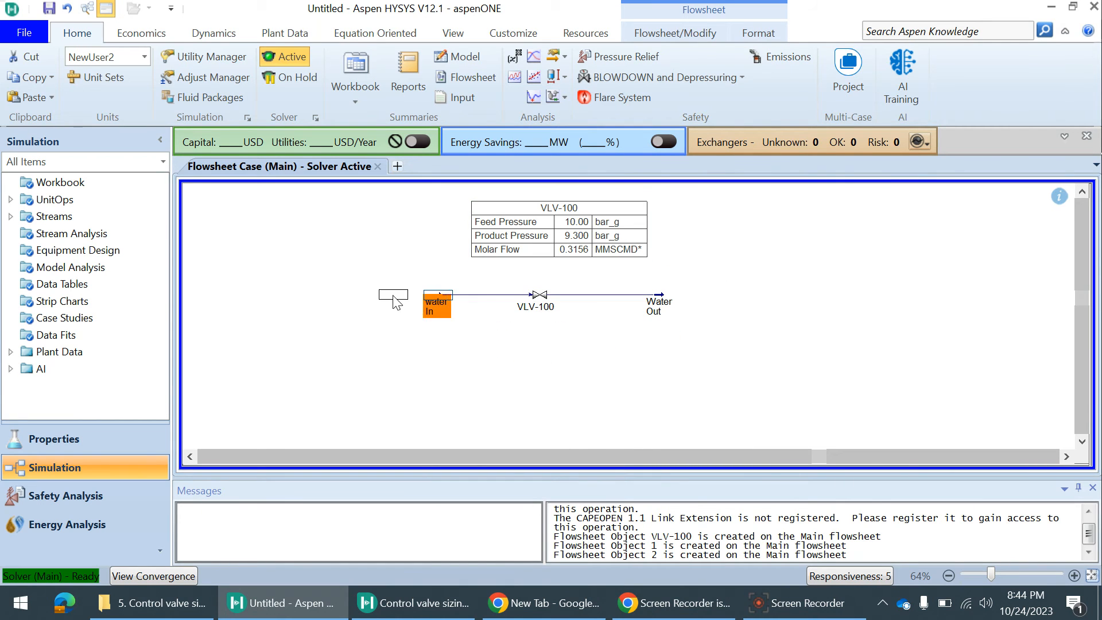
pyautogui.click(660, 304)
# Remove Feed Pressure, Product Pressure and Molar Flow from the VLV-100 flowsheet table.
pyautogui.doubleClick(577, 244)
pyautogui.click(643, 222)
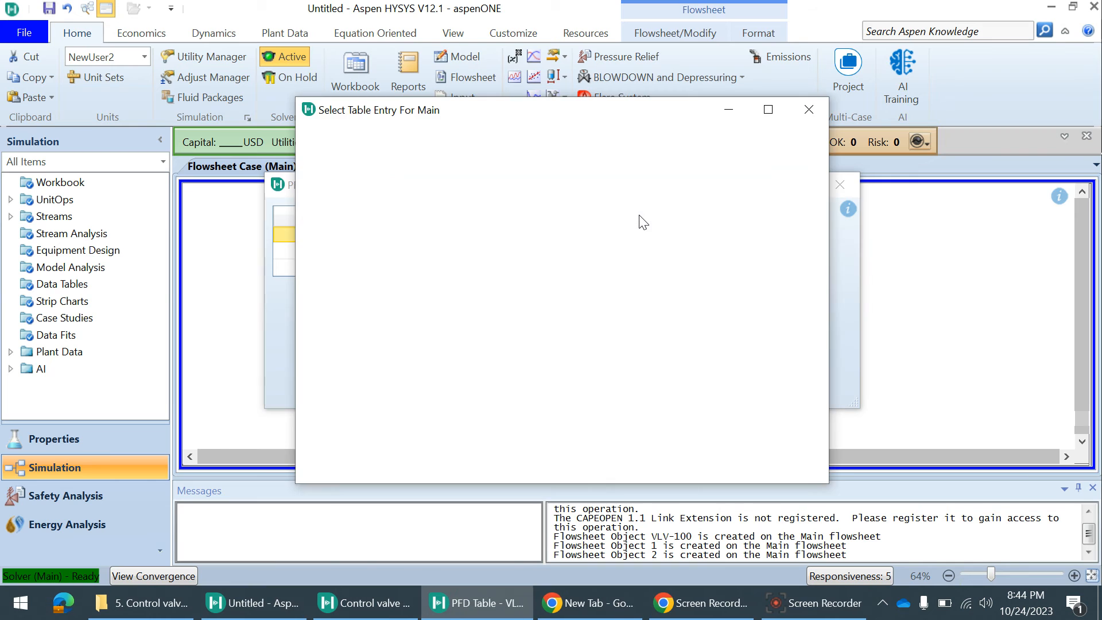
pyautogui.click(807, 110)
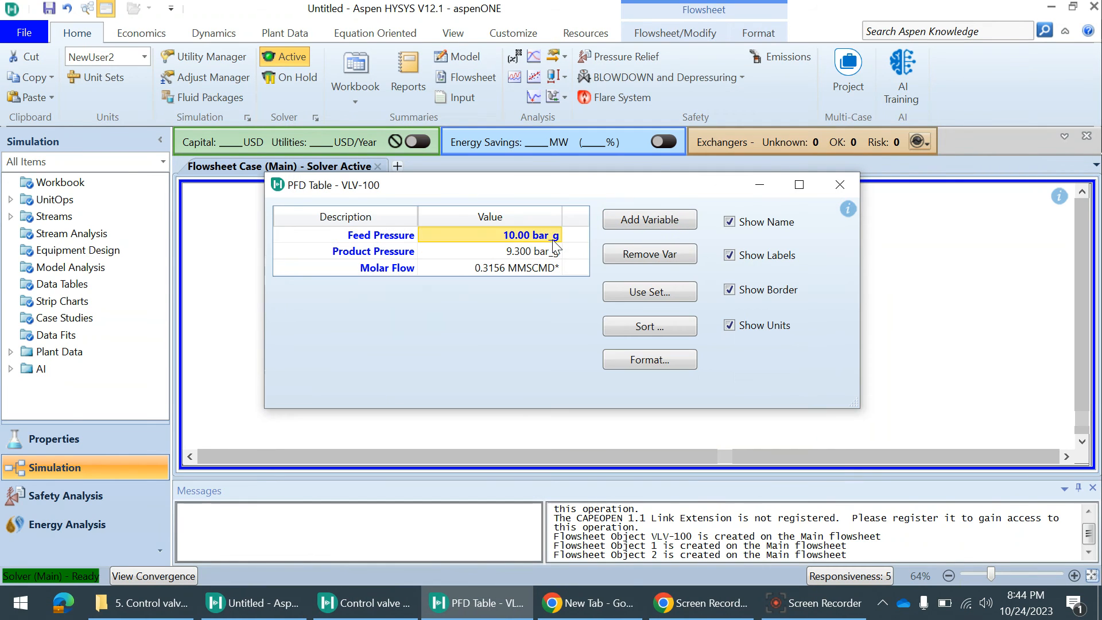
pyautogui.click(640, 248)
pyautogui.click(642, 253)
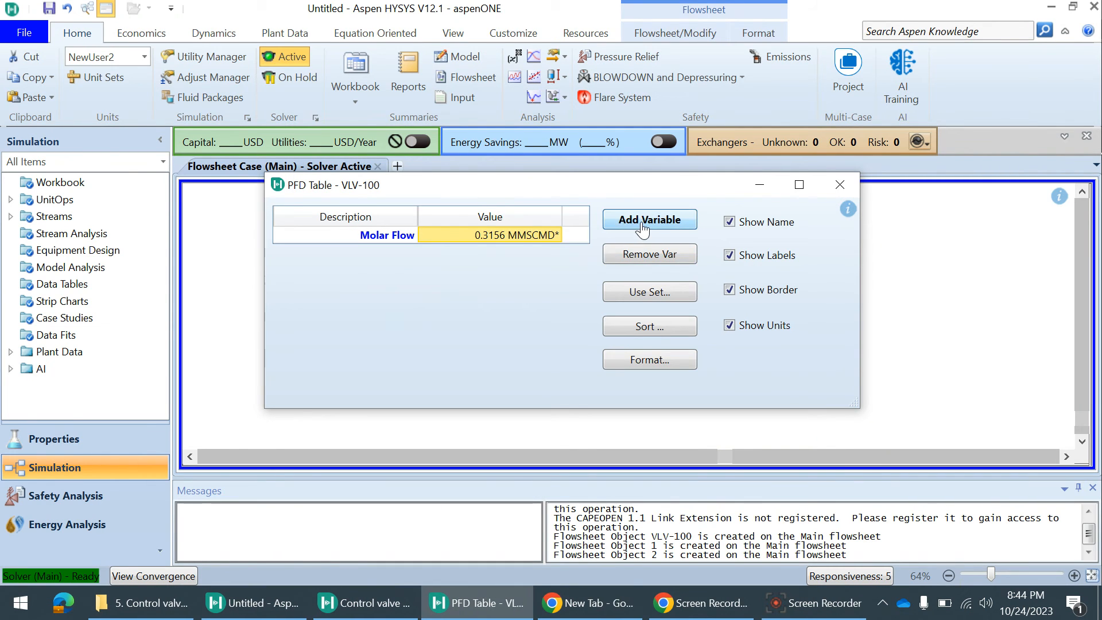
# Add the Pressure Drop and Resistance (Cv or K) variables to the VLV-100 table and close its setup.
pyautogui.click(637, 220)
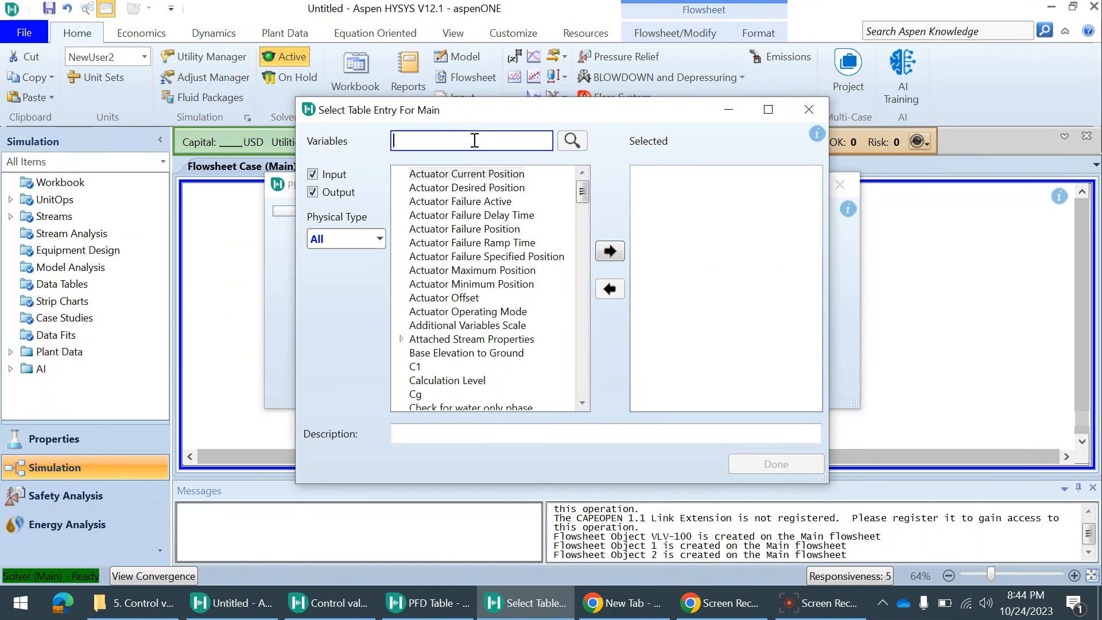
pyautogui.write('Pressure')
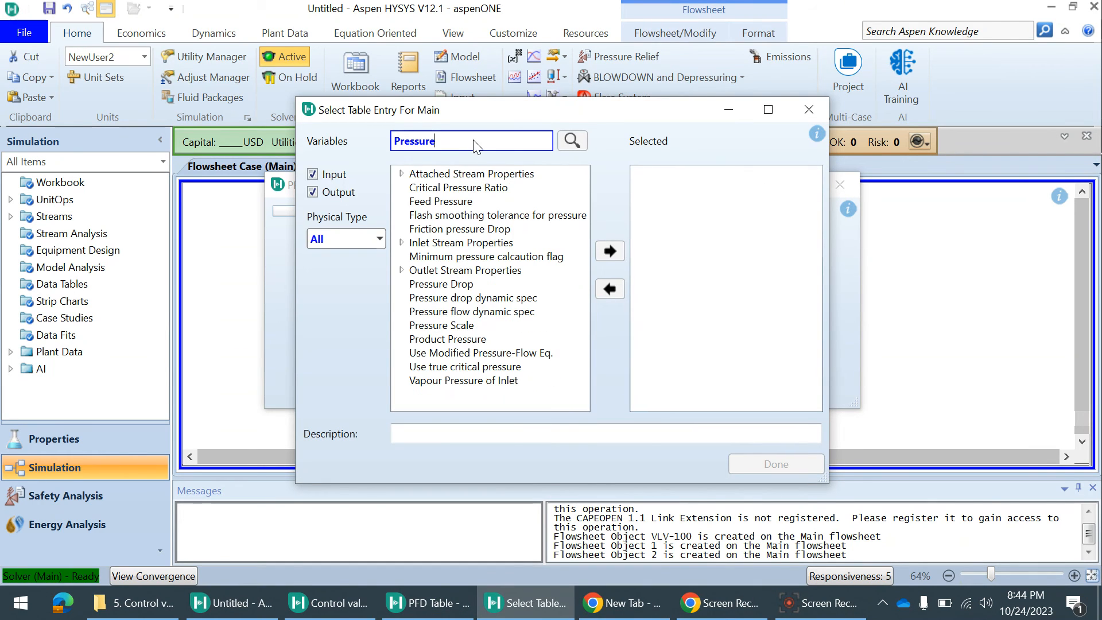
pyautogui.click(453, 283)
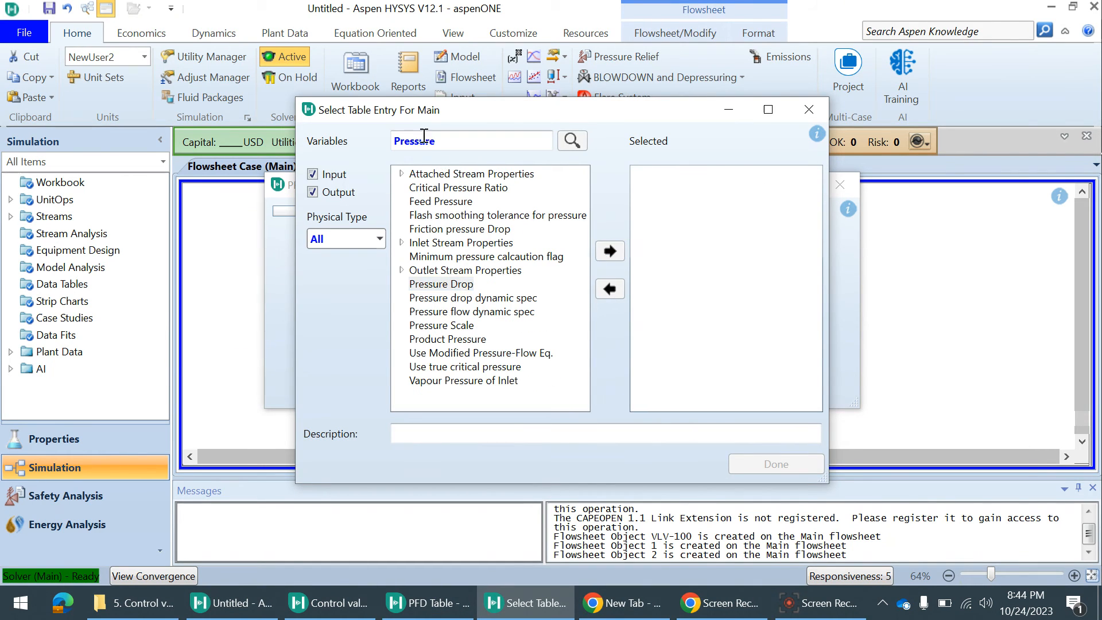
pyautogui.click(609, 250)
pyautogui.click(461, 137)
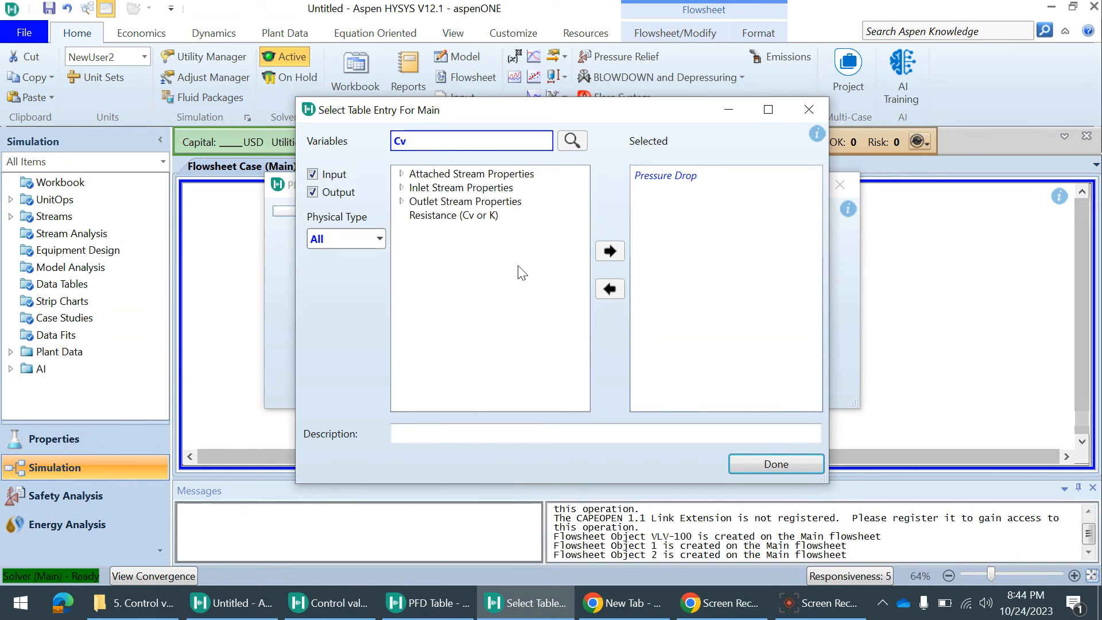
pyautogui.click(453, 215)
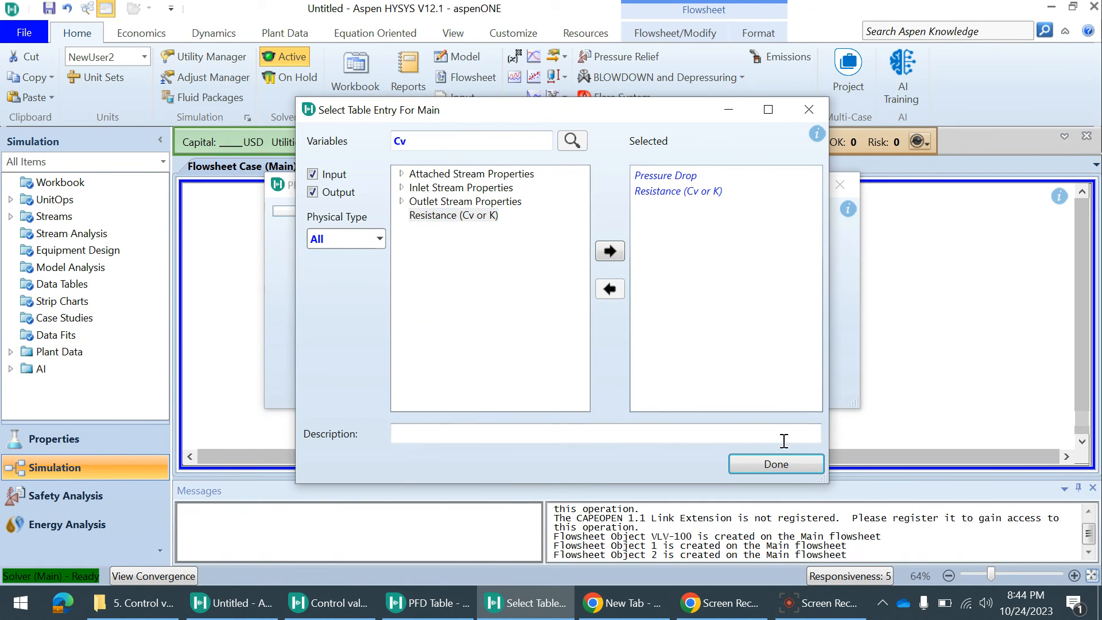
pyautogui.click(784, 467)
pyautogui.click(840, 184)
# Reposition the water In stream and VLV-100 so the valve sits centred beneath its table.
pyautogui.scroll(-1, 826, 262)
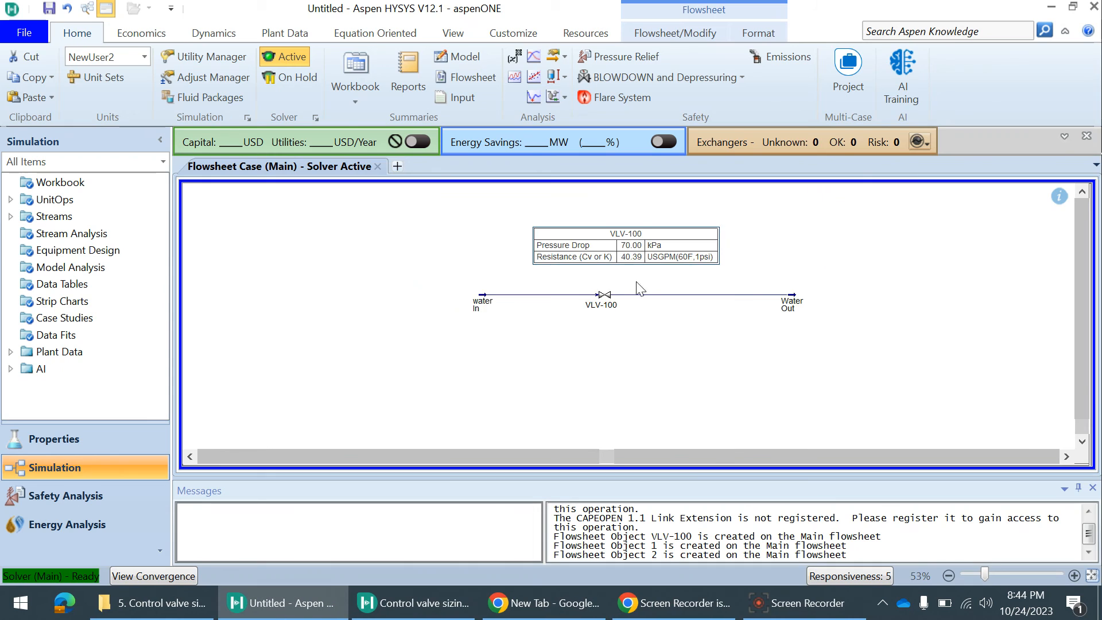
pyautogui.scroll(1, 620, 253)
pyautogui.click(449, 313)
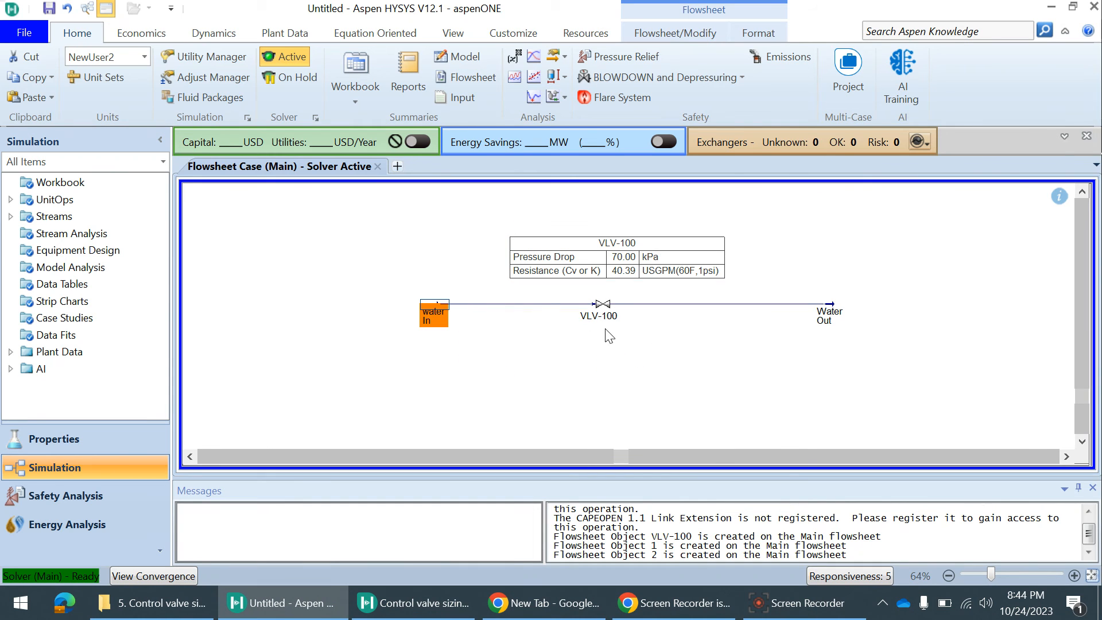
pyautogui.moveTo(606, 307); pyautogui.dragTo(626, 276)
pyautogui.click(667, 338)
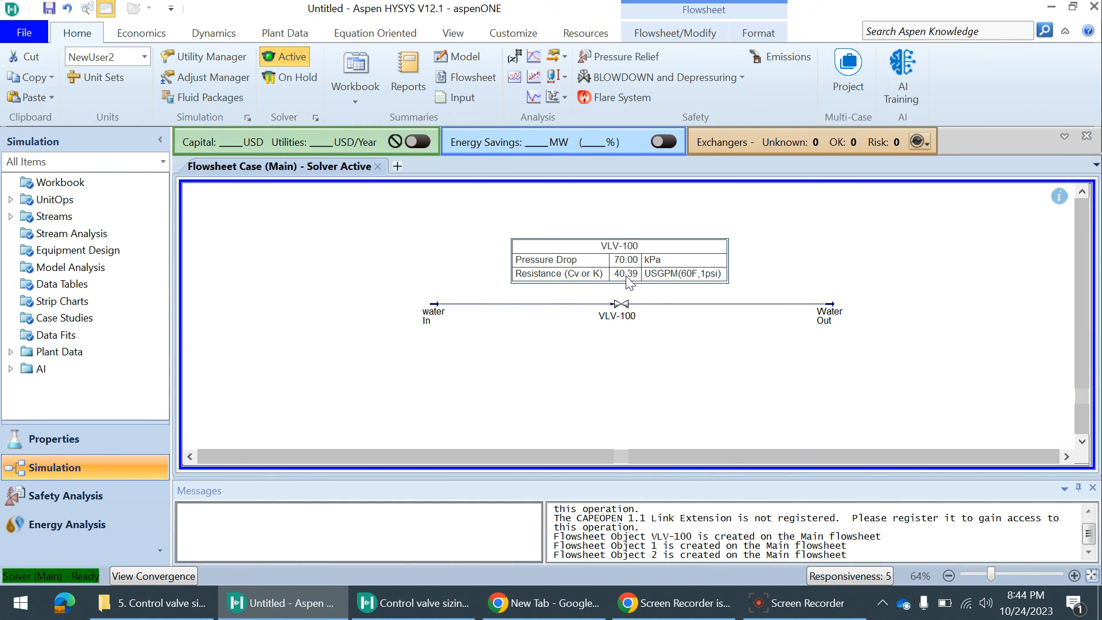
# Show the data table for the water In stream and place it beside the inlet, away from the valve.
pyautogui.rightClick(437, 306)
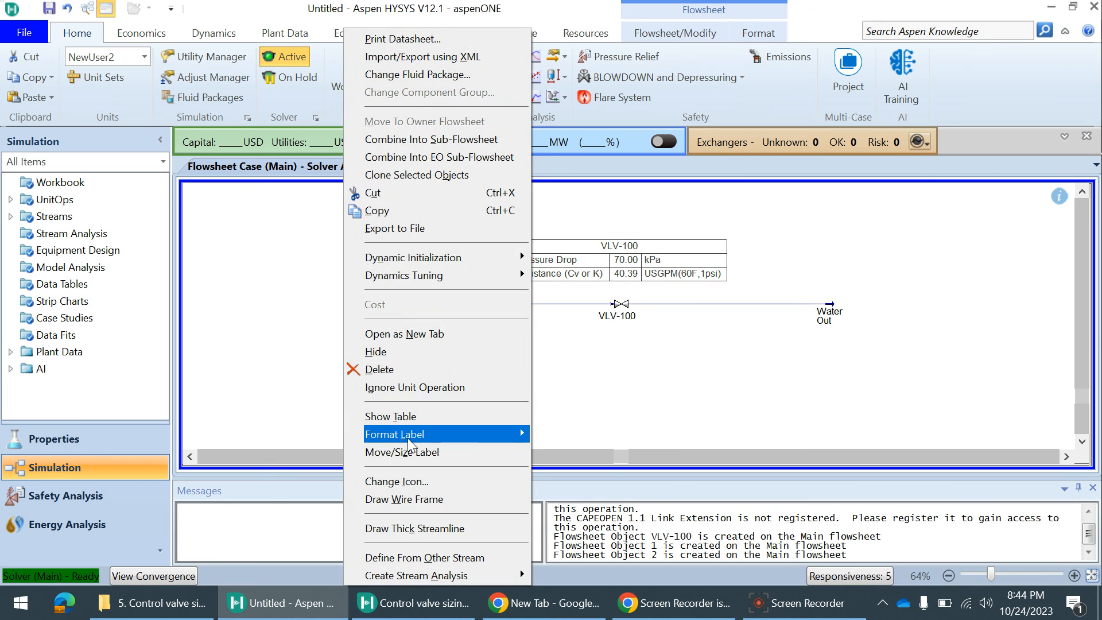
pyautogui.click(402, 417)
pyautogui.moveTo(512, 354); pyautogui.dragTo(313, 323)
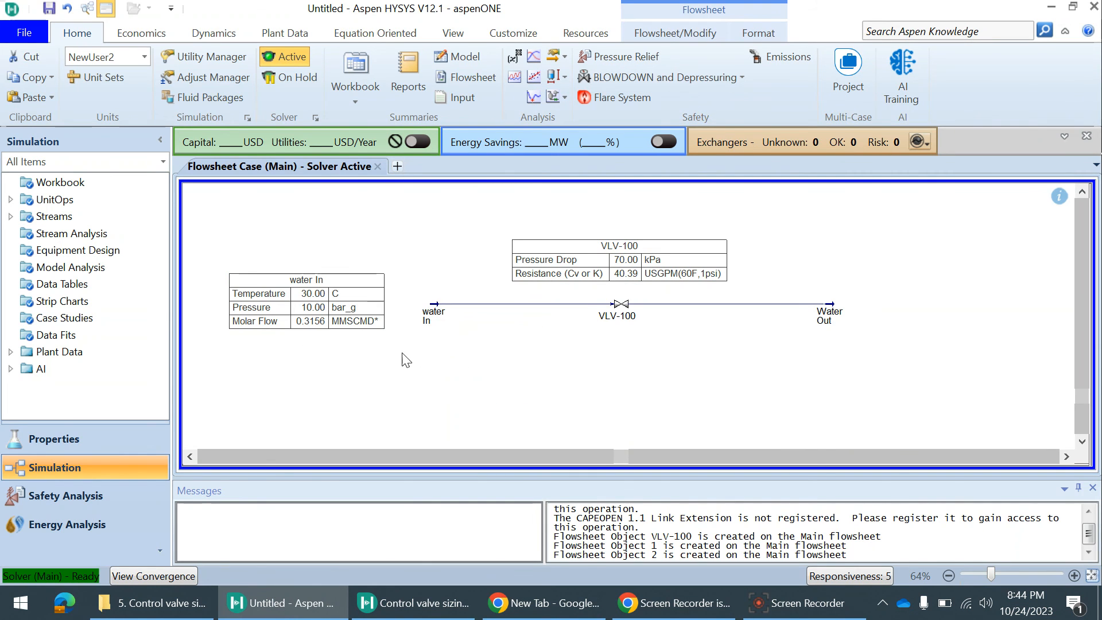
# Show the data table for the Water Out stream and place it beside the outlet, clear of the stream label.
pyautogui.rightClick(832, 306)
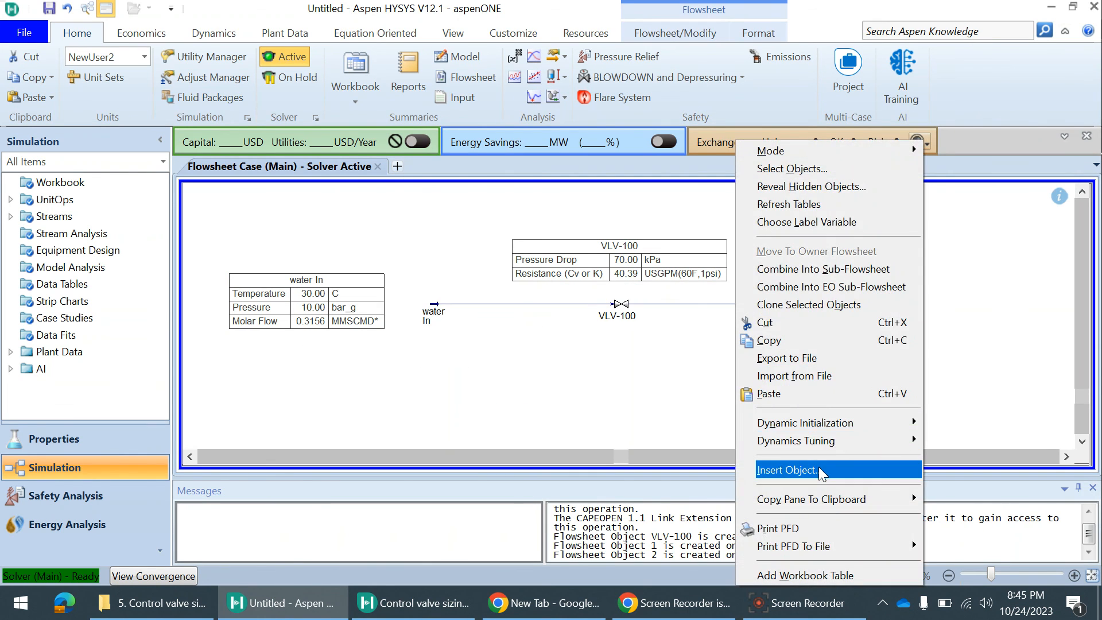
pyautogui.click(959, 353)
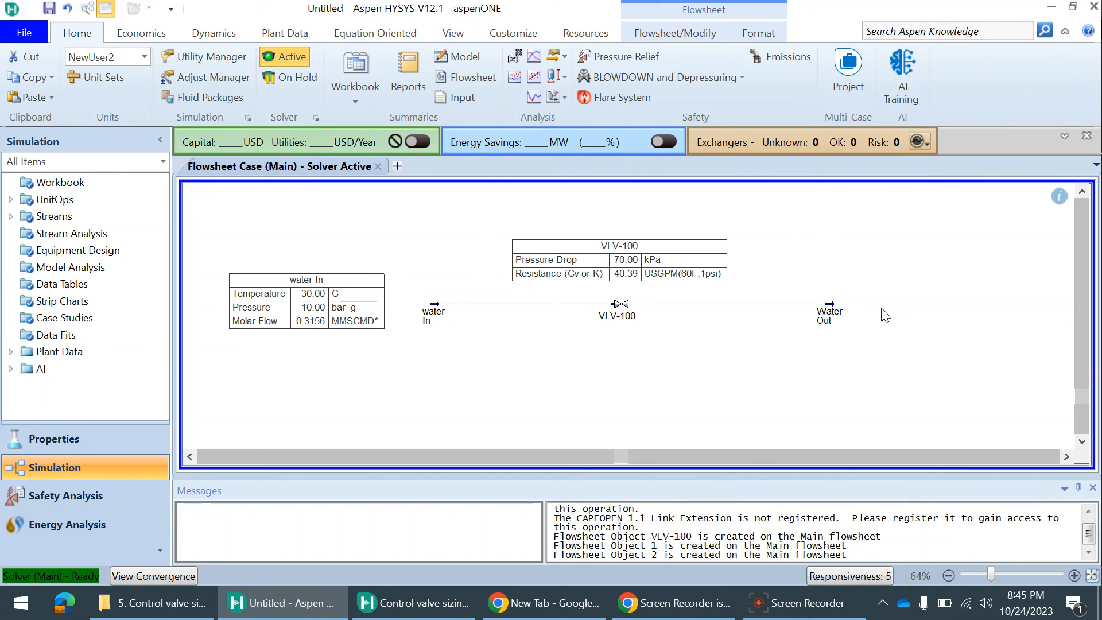
pyautogui.rightClick(829, 307)
pyautogui.click(797, 419)
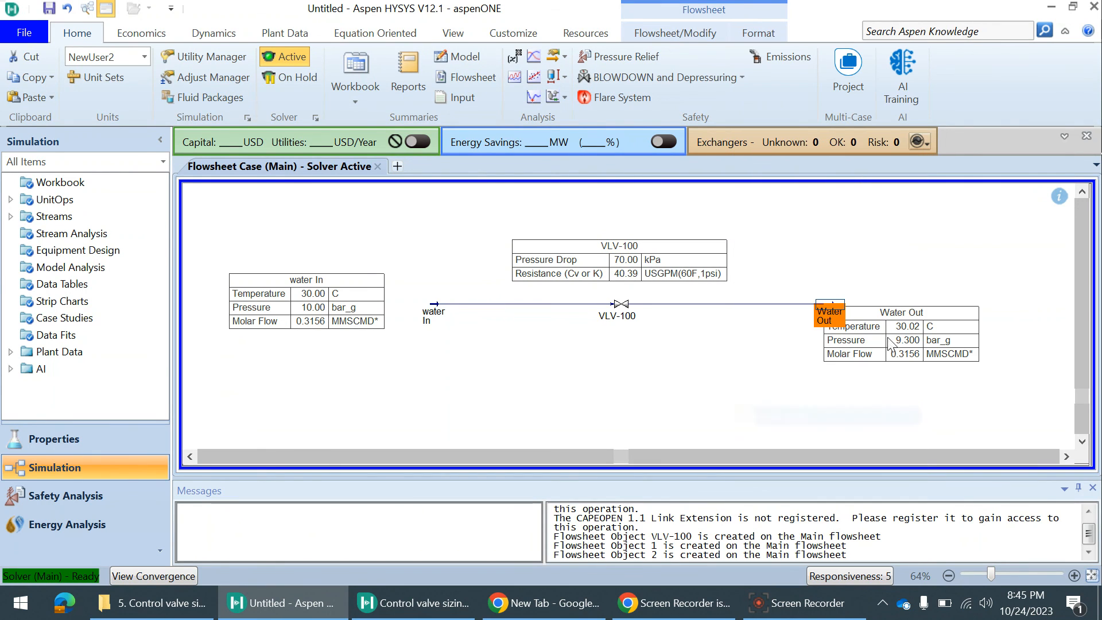
pyautogui.moveTo(889, 343); pyautogui.dragTo(943, 320)
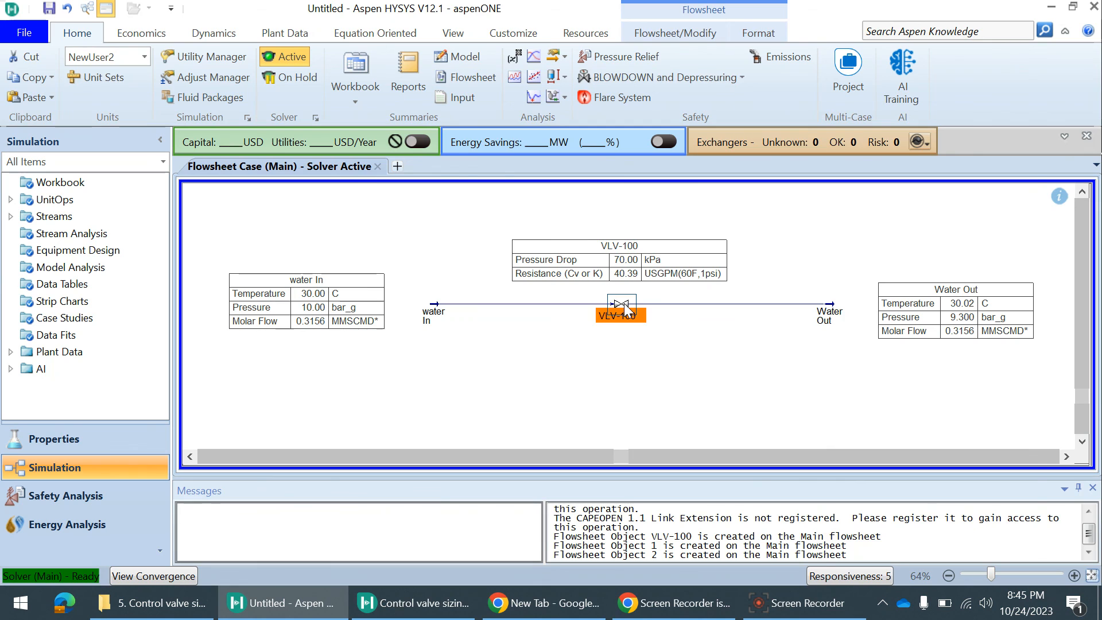
# Reopen the VLV-100 sizing settings and size the valve with the Equal Percentage characteristic.
pyautogui.doubleClick(621, 304)
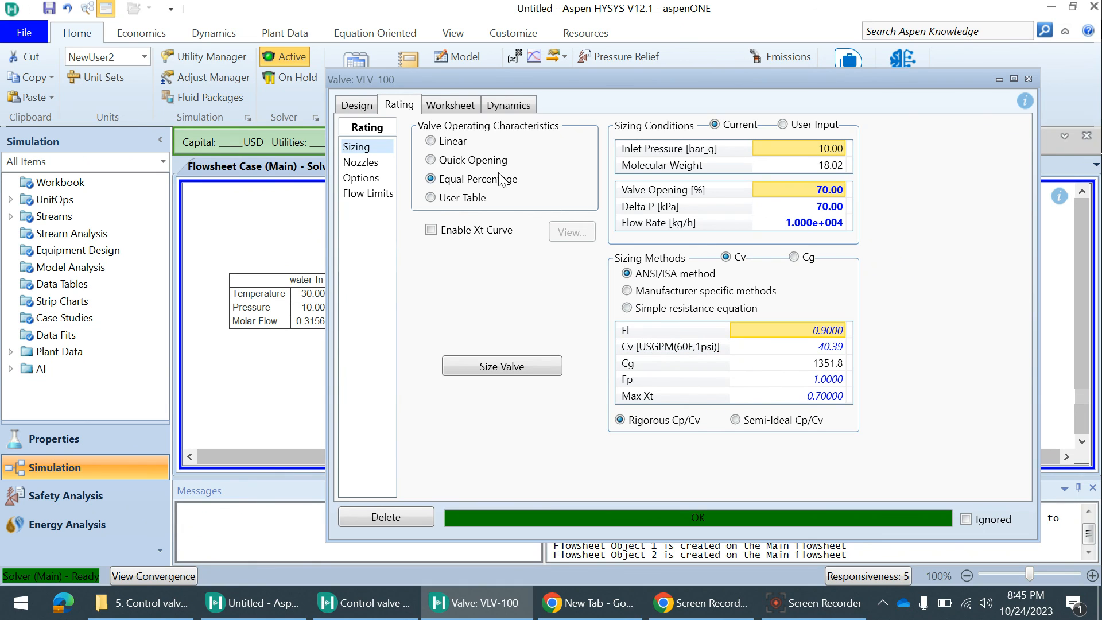
pyautogui.click(517, 368)
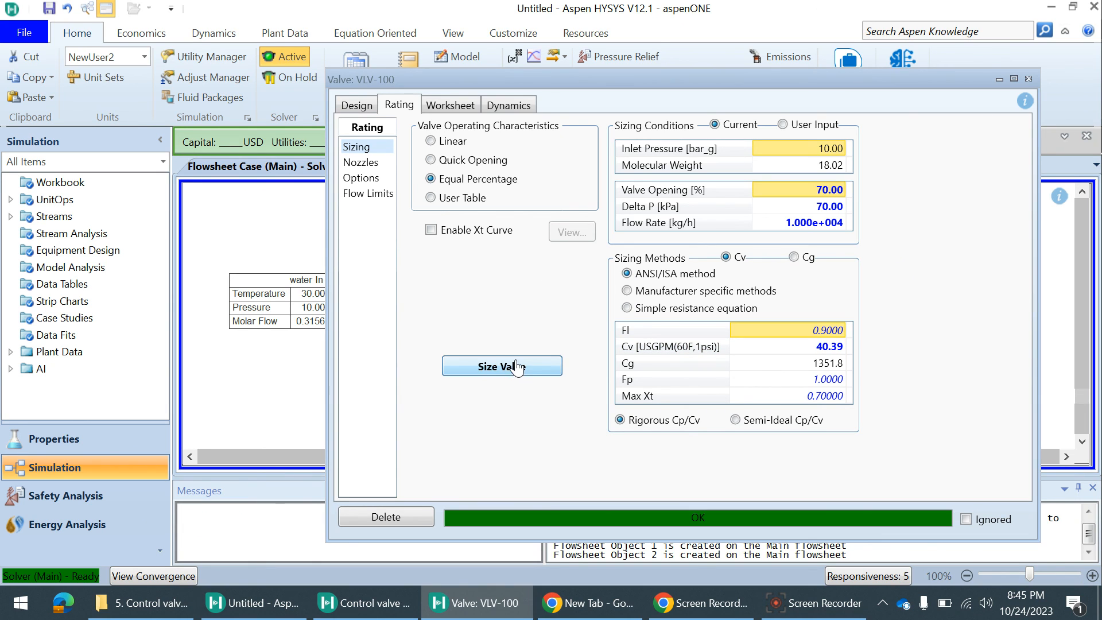